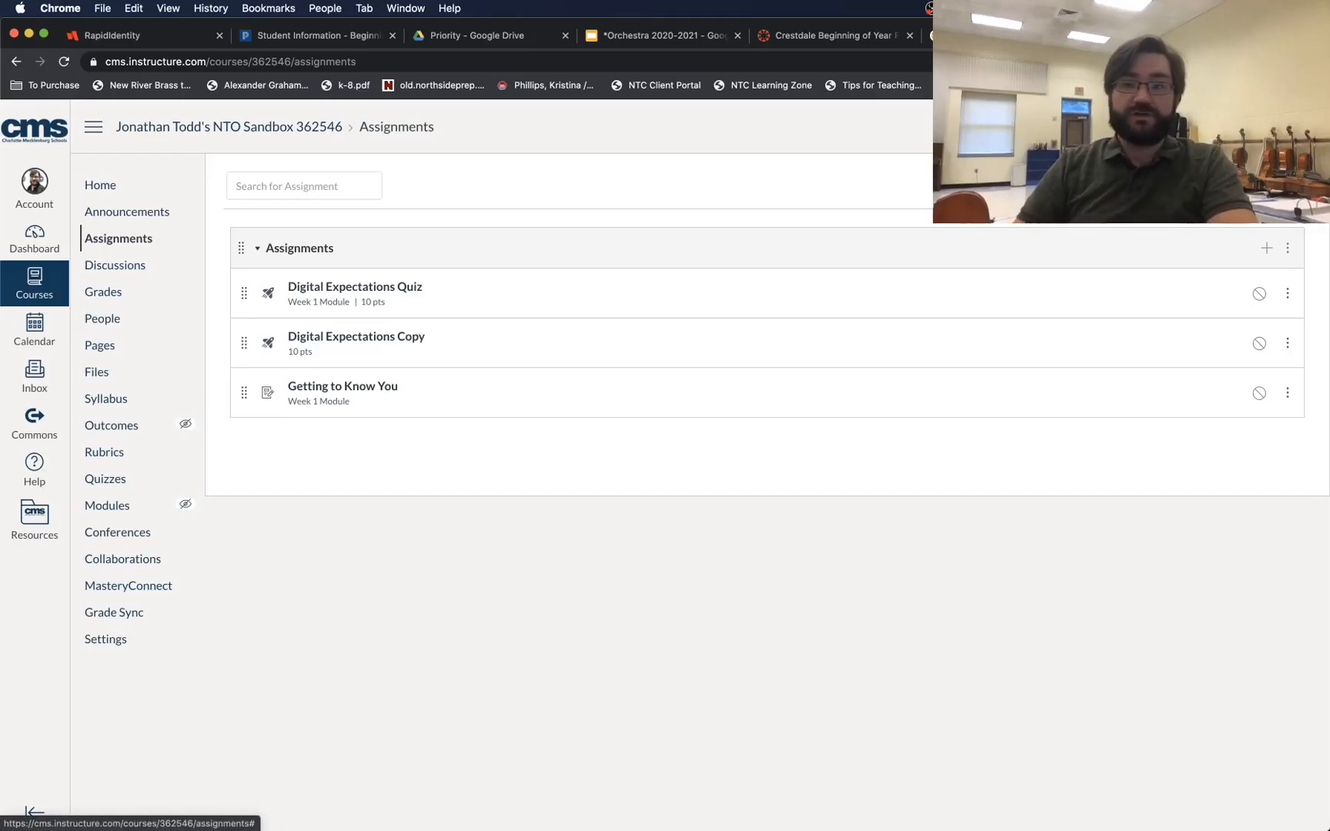
- Create a new assignment in the course and name it "file test"
left_click(23, 223)
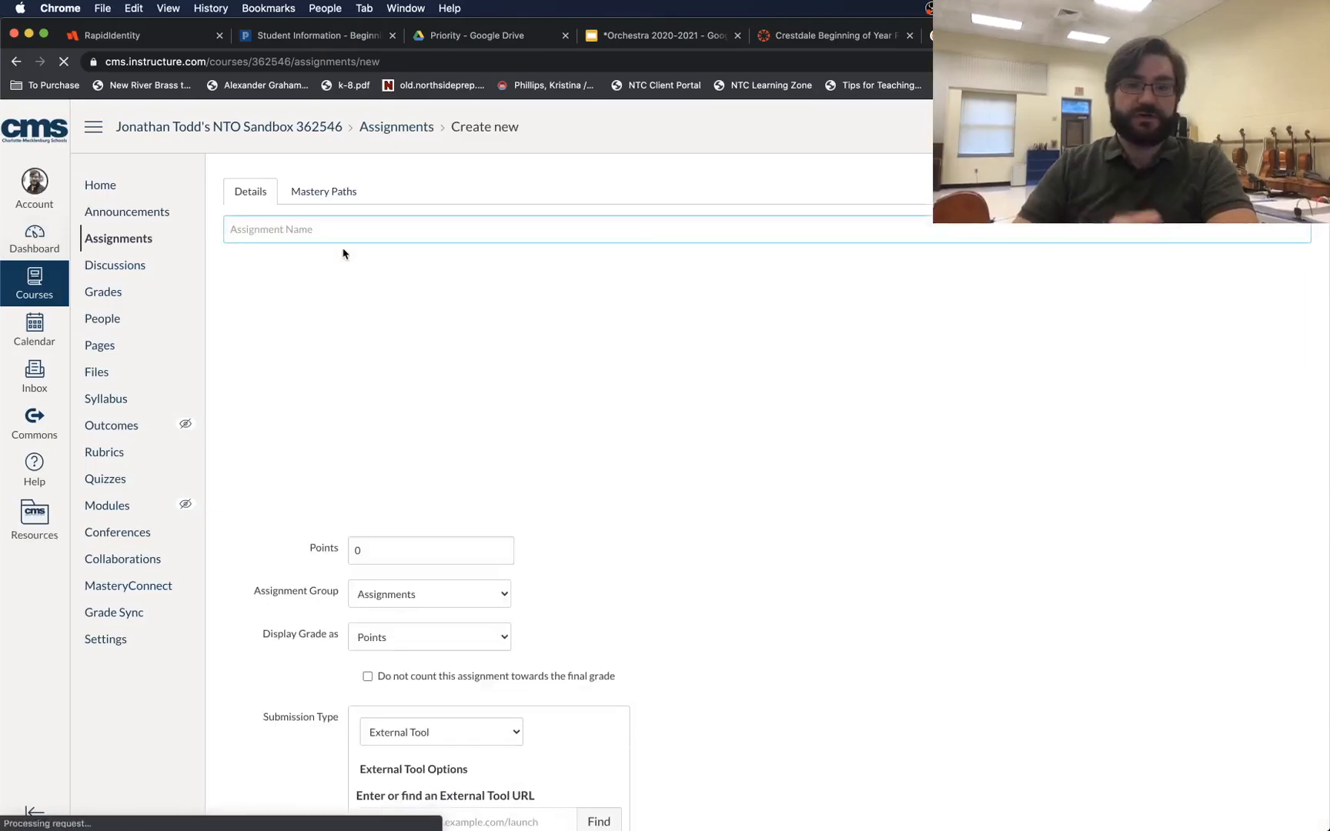
left_click(350, 240)
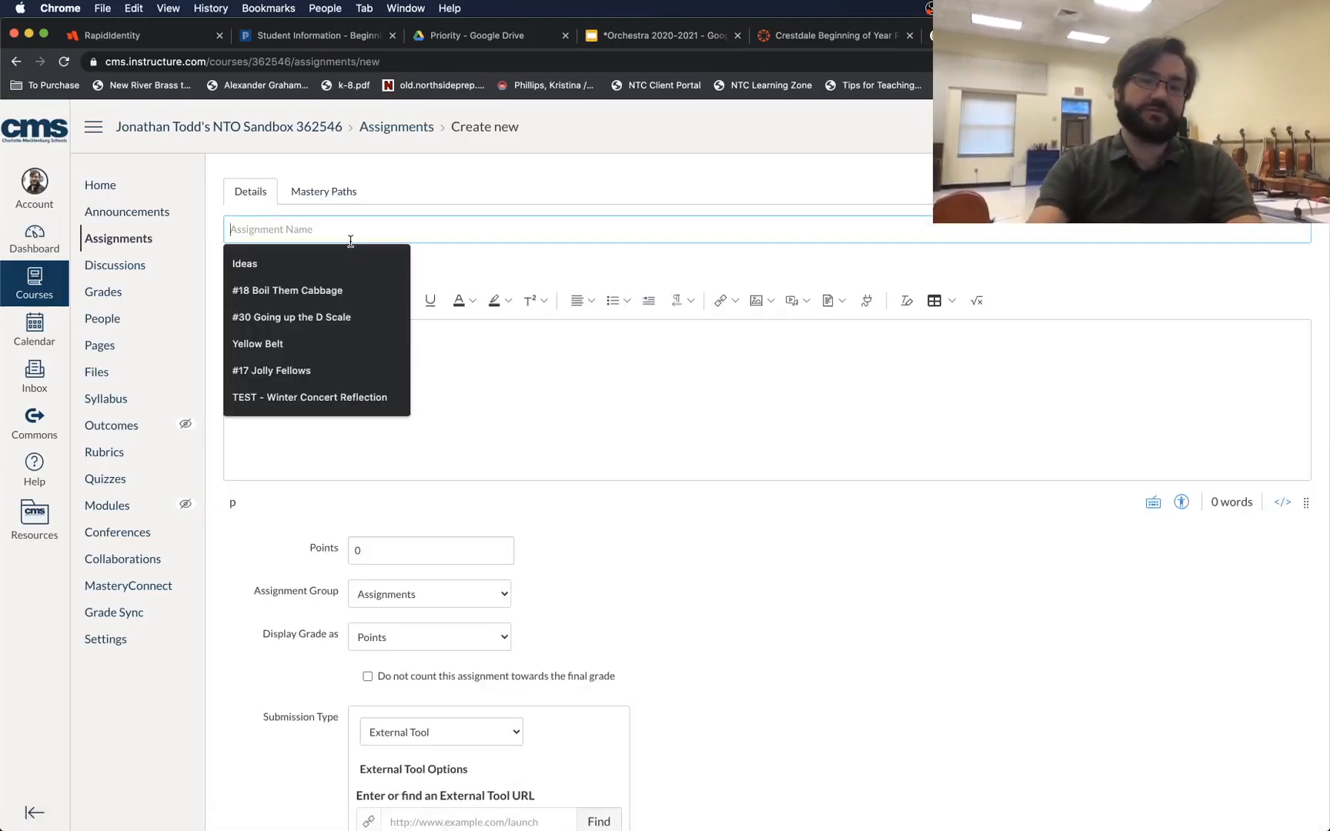
type("fil")
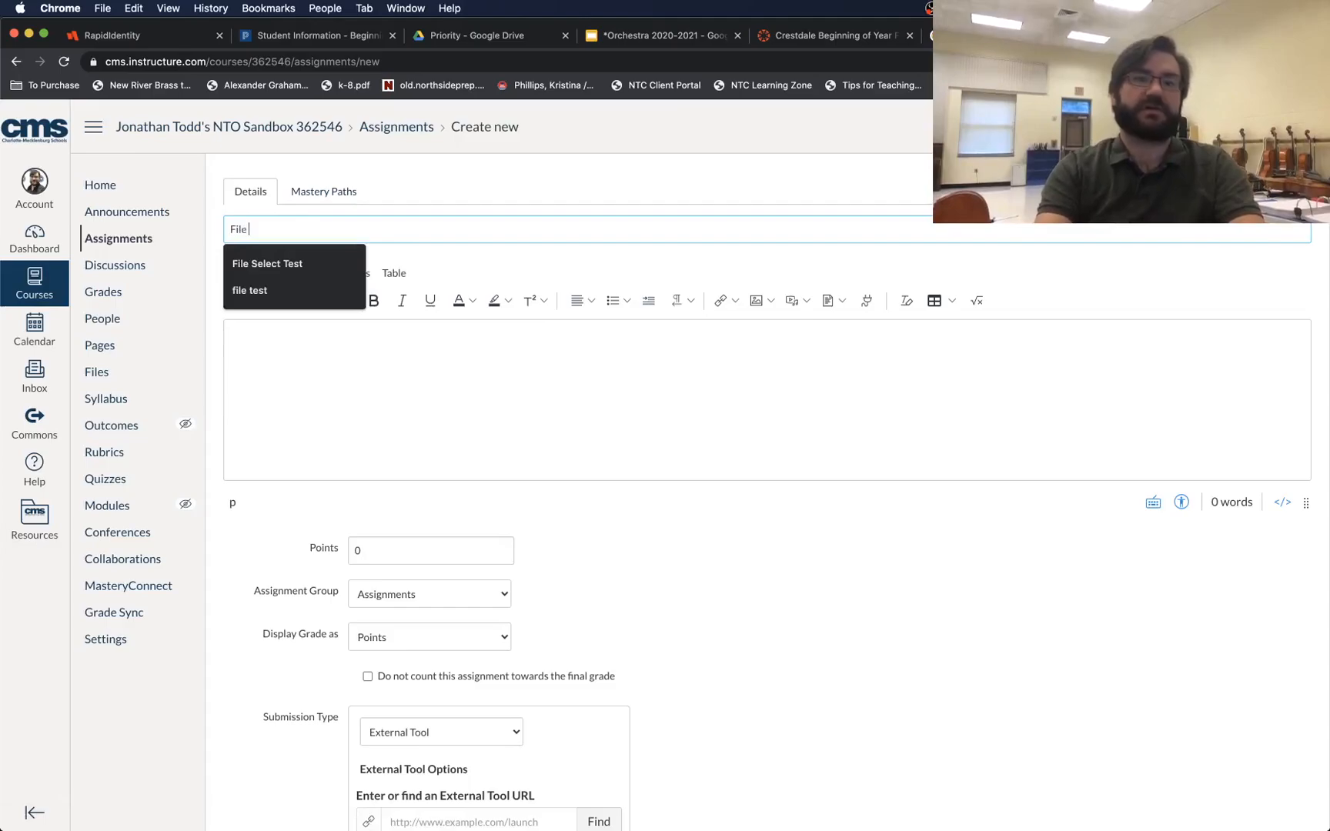
key("Down")
key("Down")
key("Return")
left_click(323, 359)
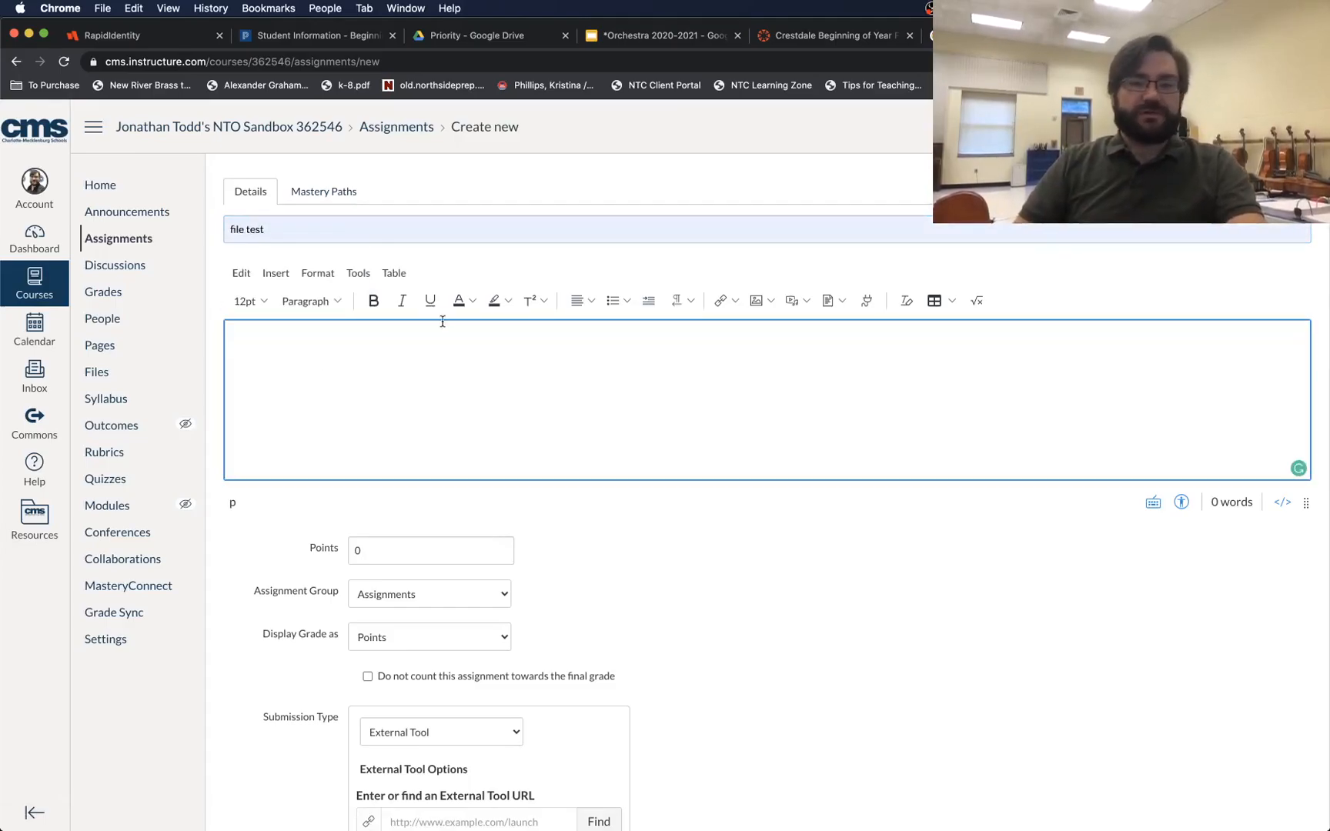
- Keep External Tool as the submission type, choose Google Assignments as the tool, and continue with the signed-in account
scroll(877, 410, "down", 4)
left_click(512, 434)
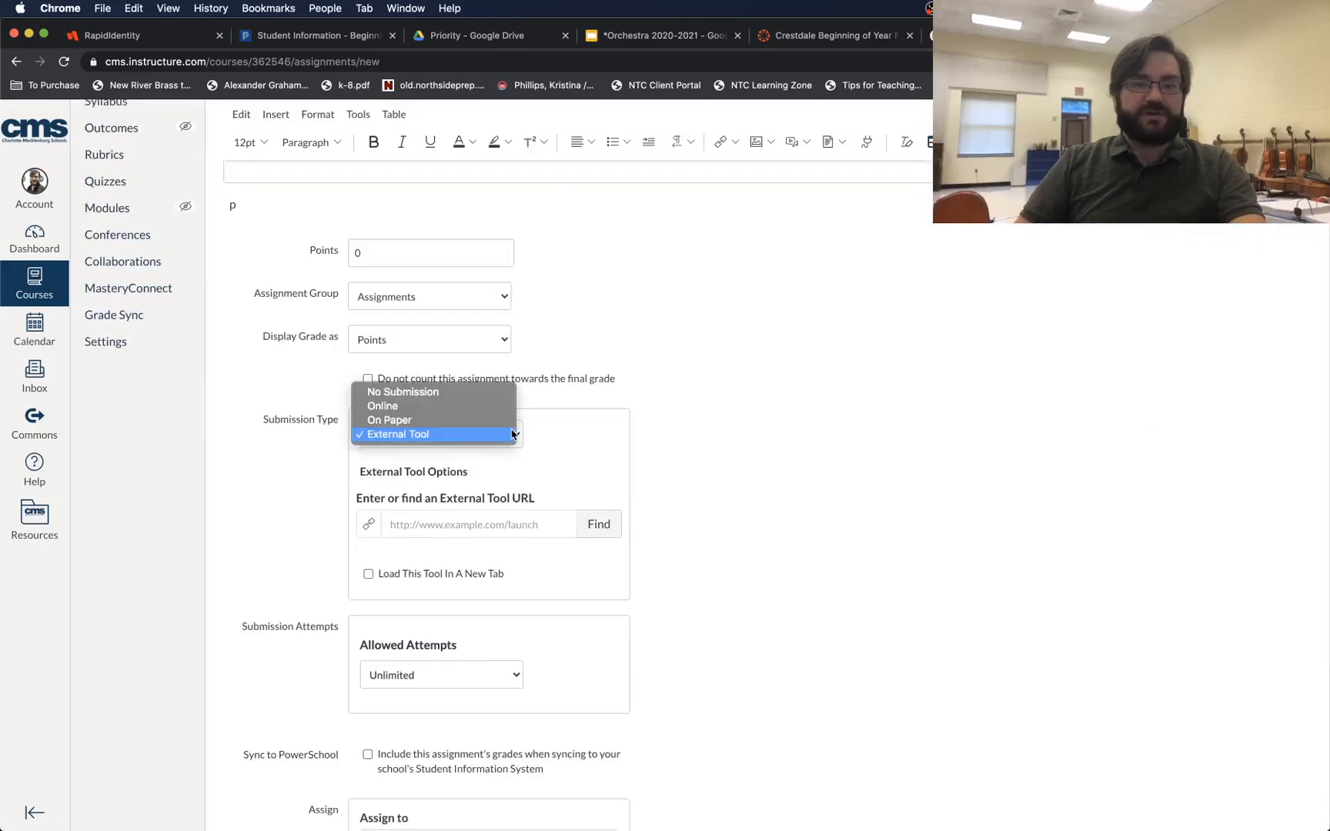
left_click(462, 436)
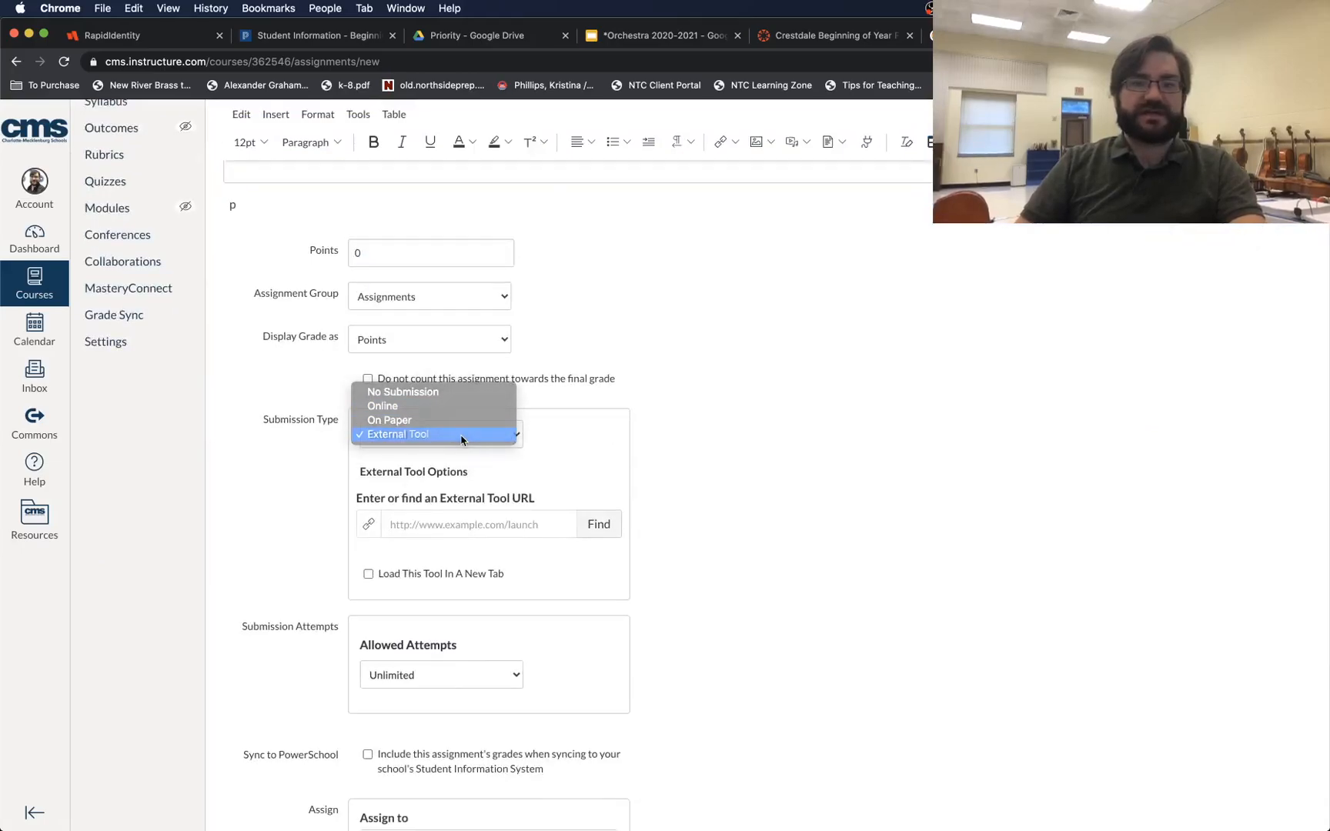
left_click(598, 524)
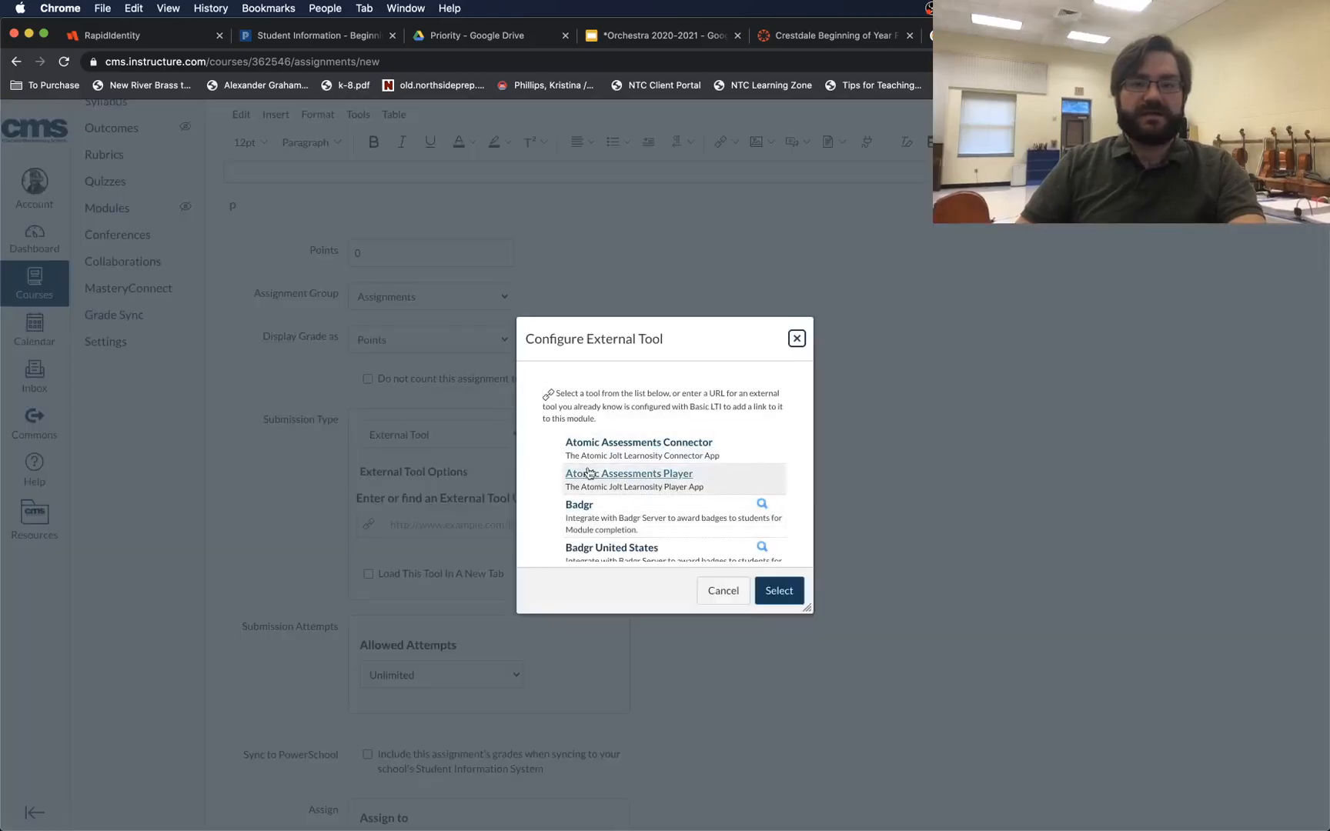
scroll(633, 460, "down", 5)
scroll(636, 462, "down", 6)
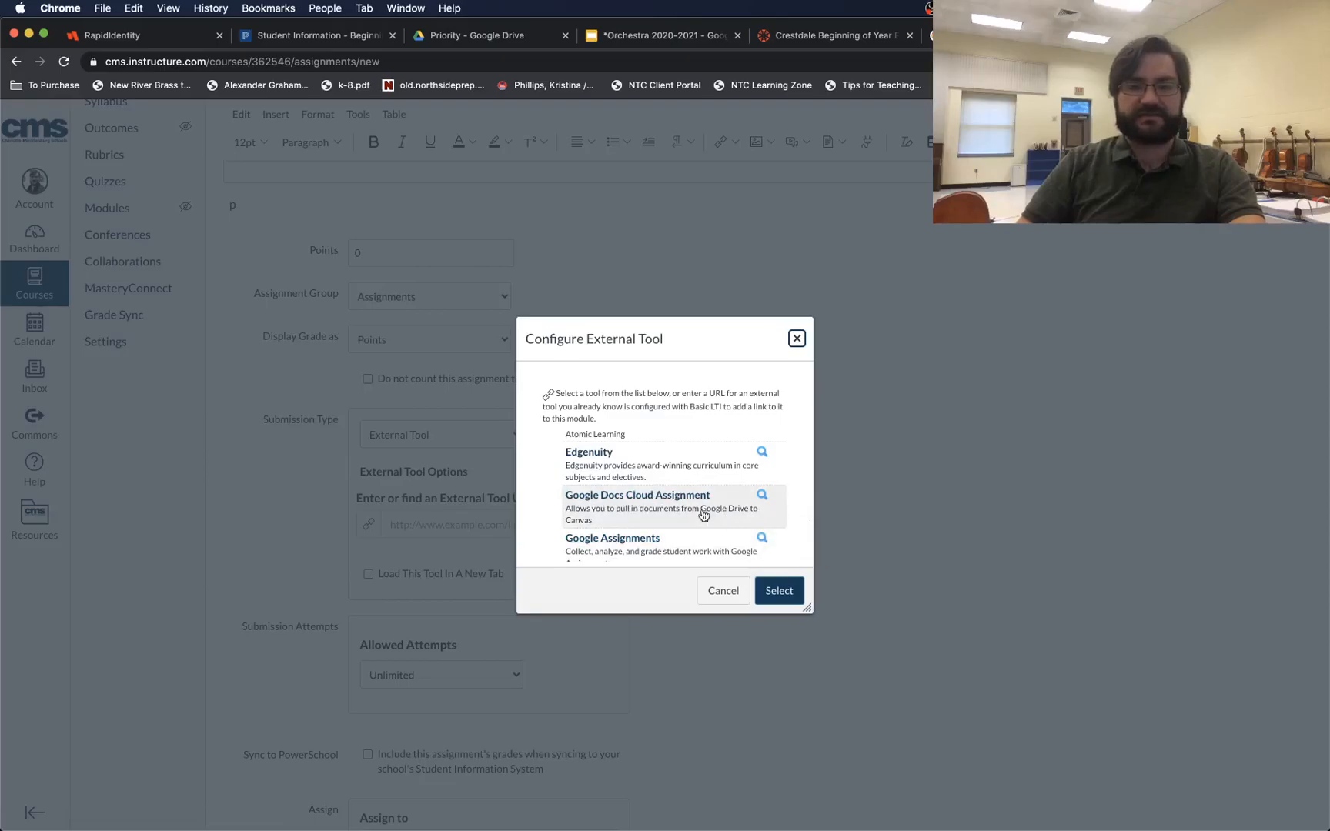
left_click(660, 551)
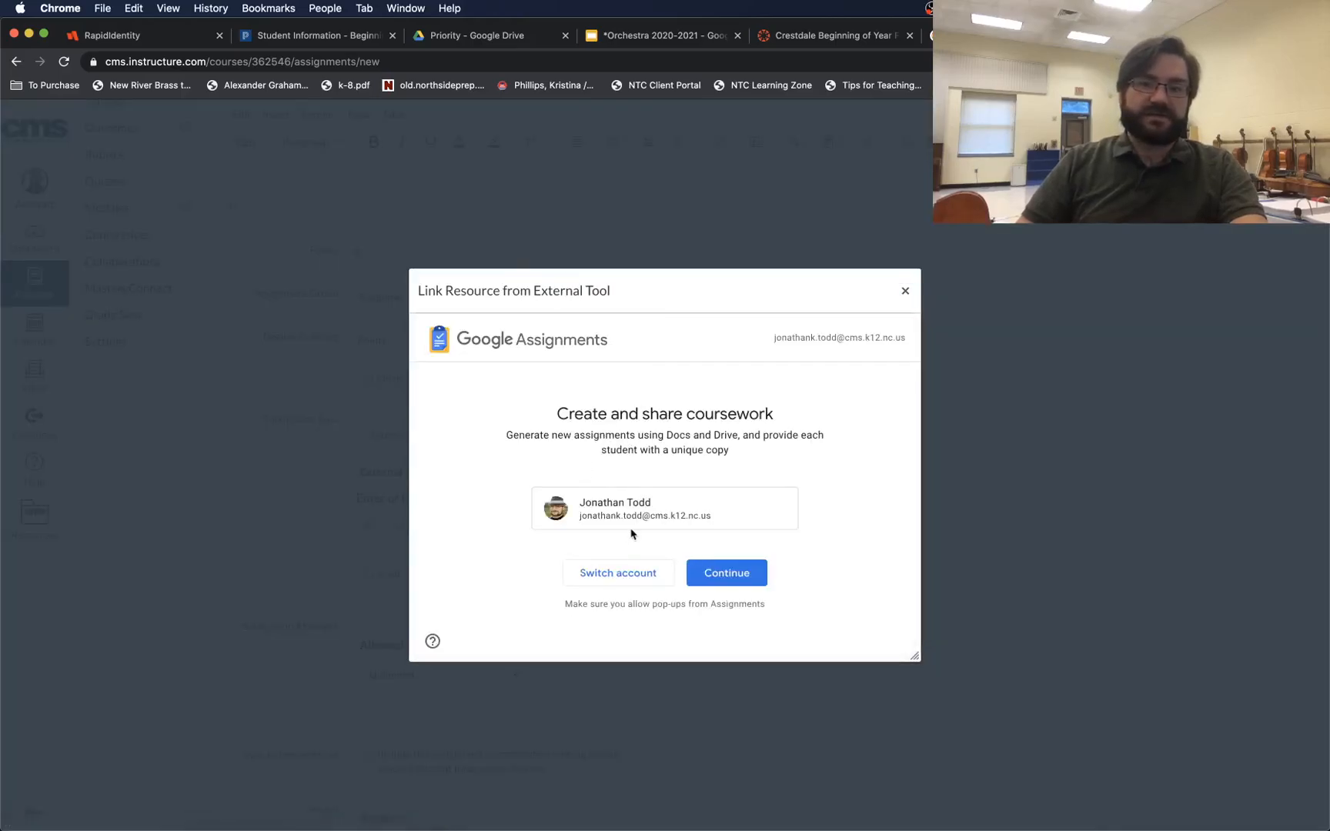
left_click(716, 571)
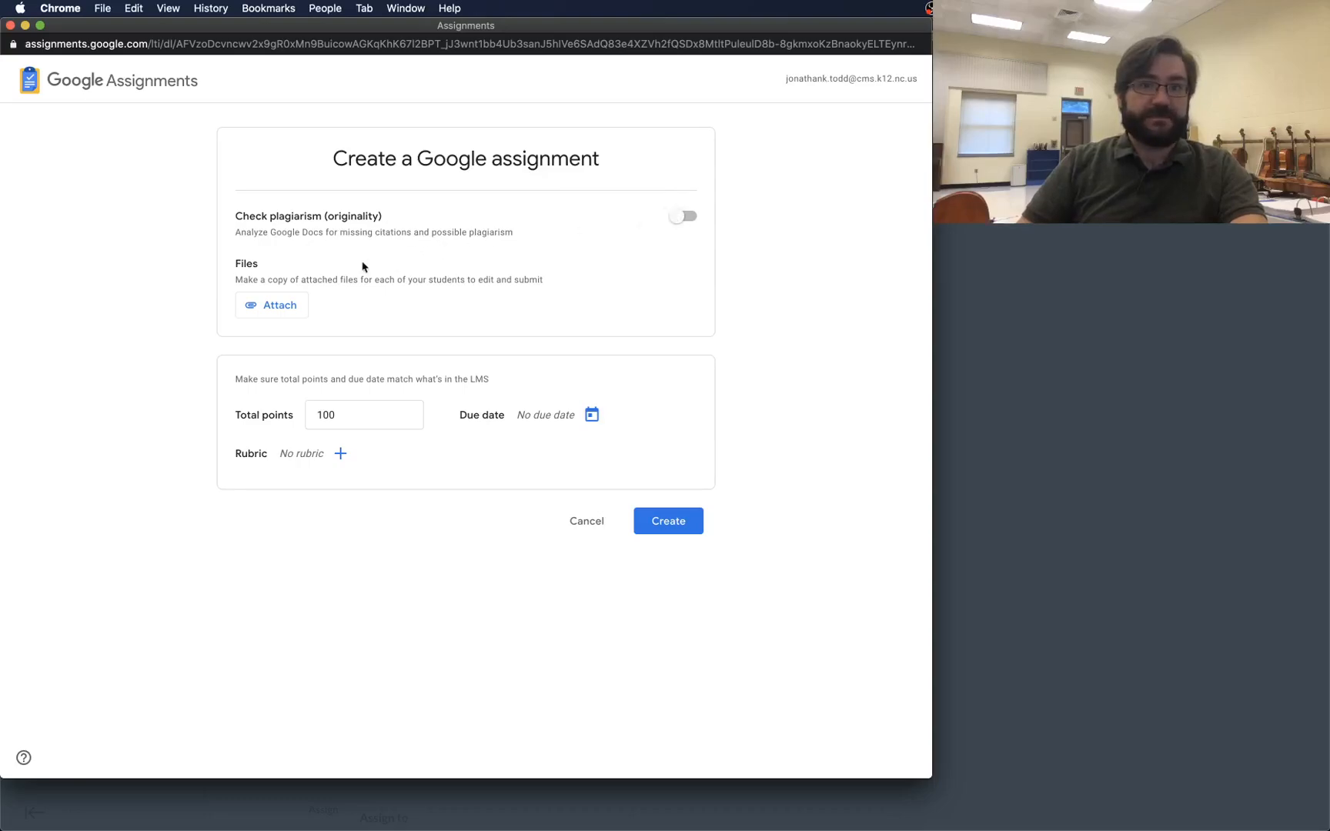
- Search Google Drive for "guitar worksheet #1", attach the Guitar Chord WS #1 slides, and create the Google assignment
left_click_drag(369, 420, 307, 414)
left_click(356, 415)
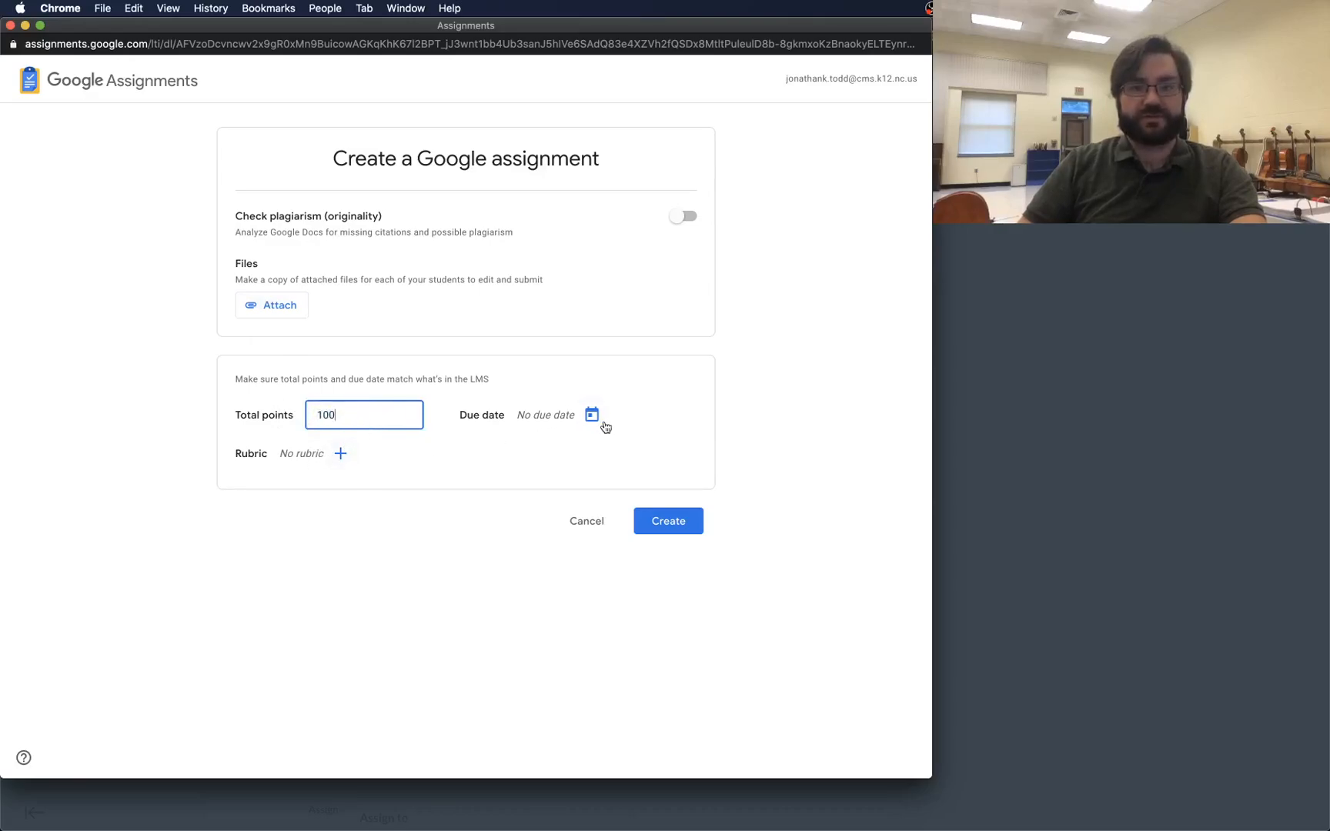
left_click(287, 315)
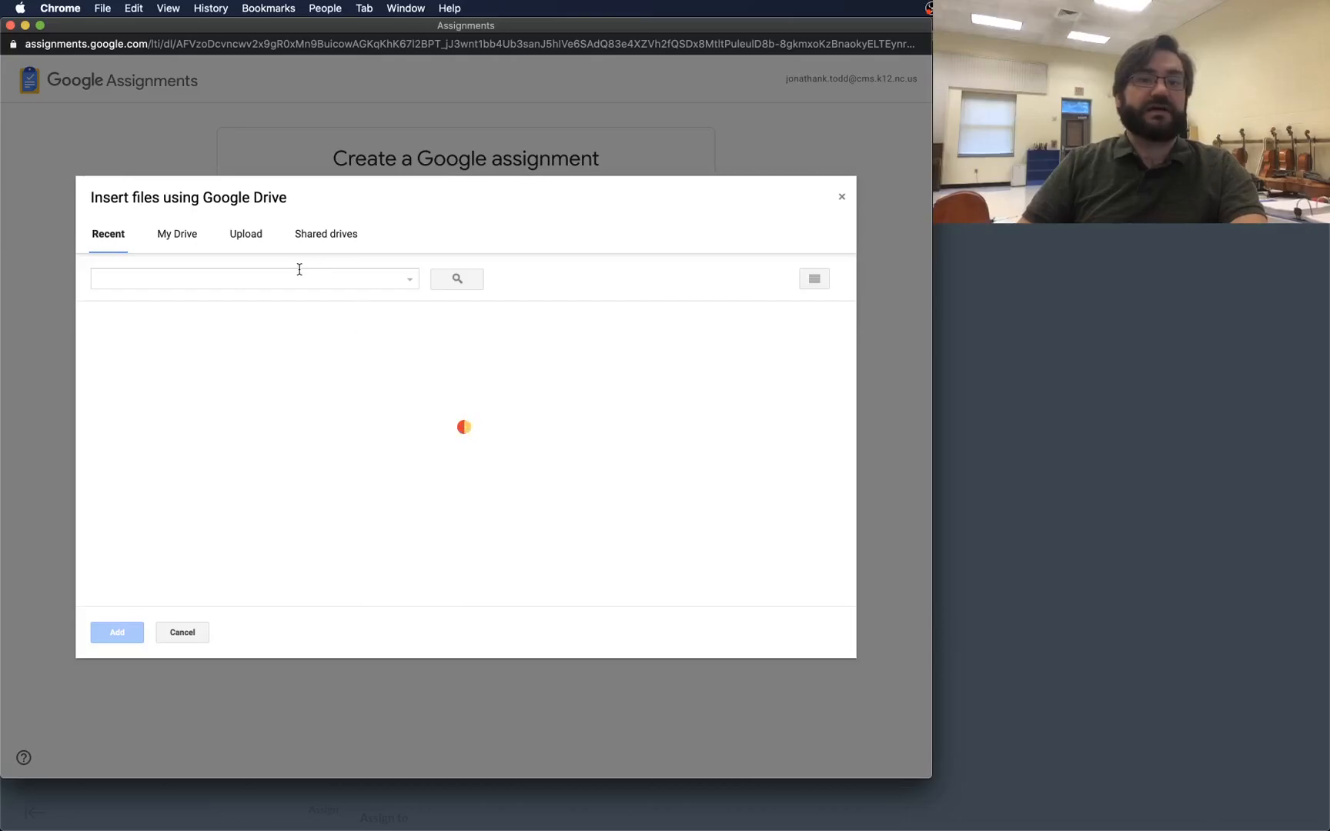
left_click(239, 279)
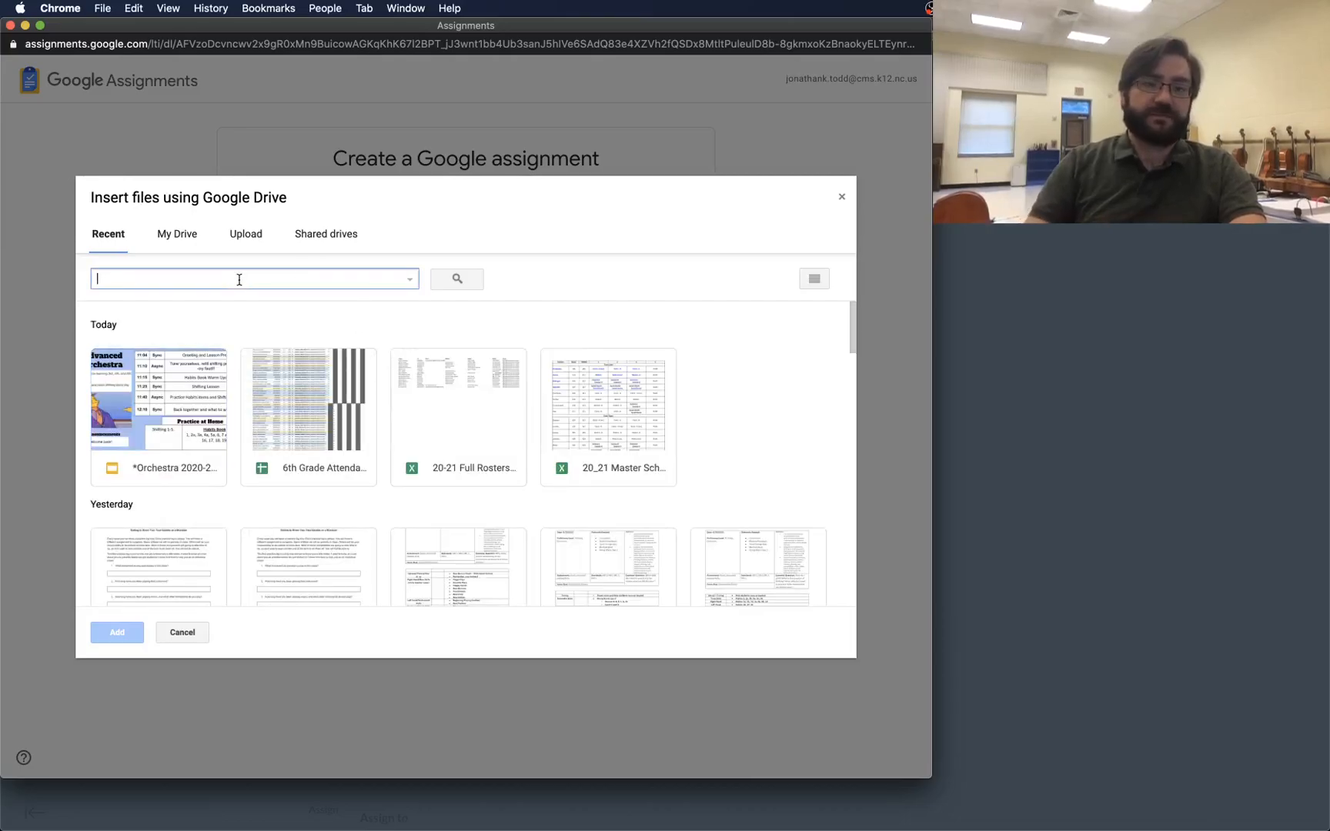
type("guita")
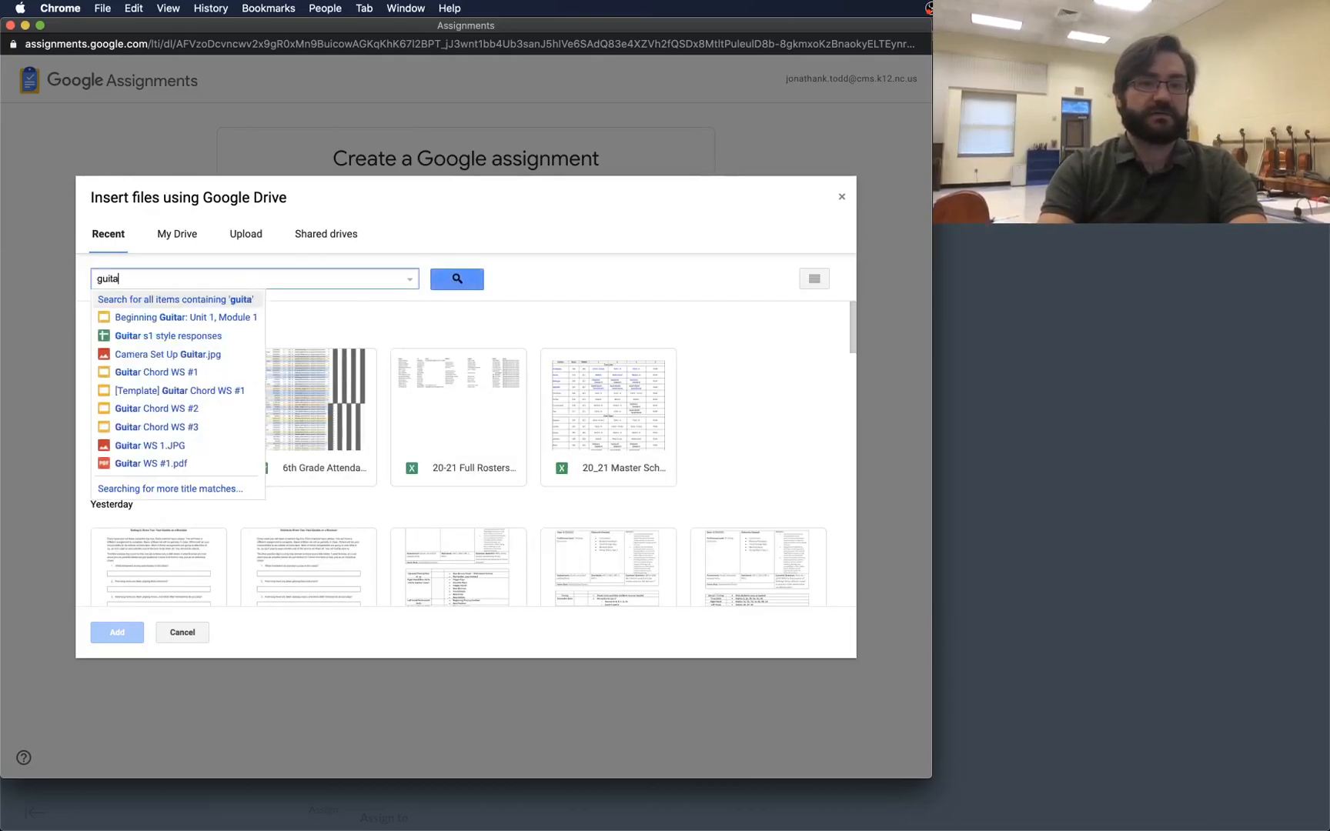
type("r worksheet #1")
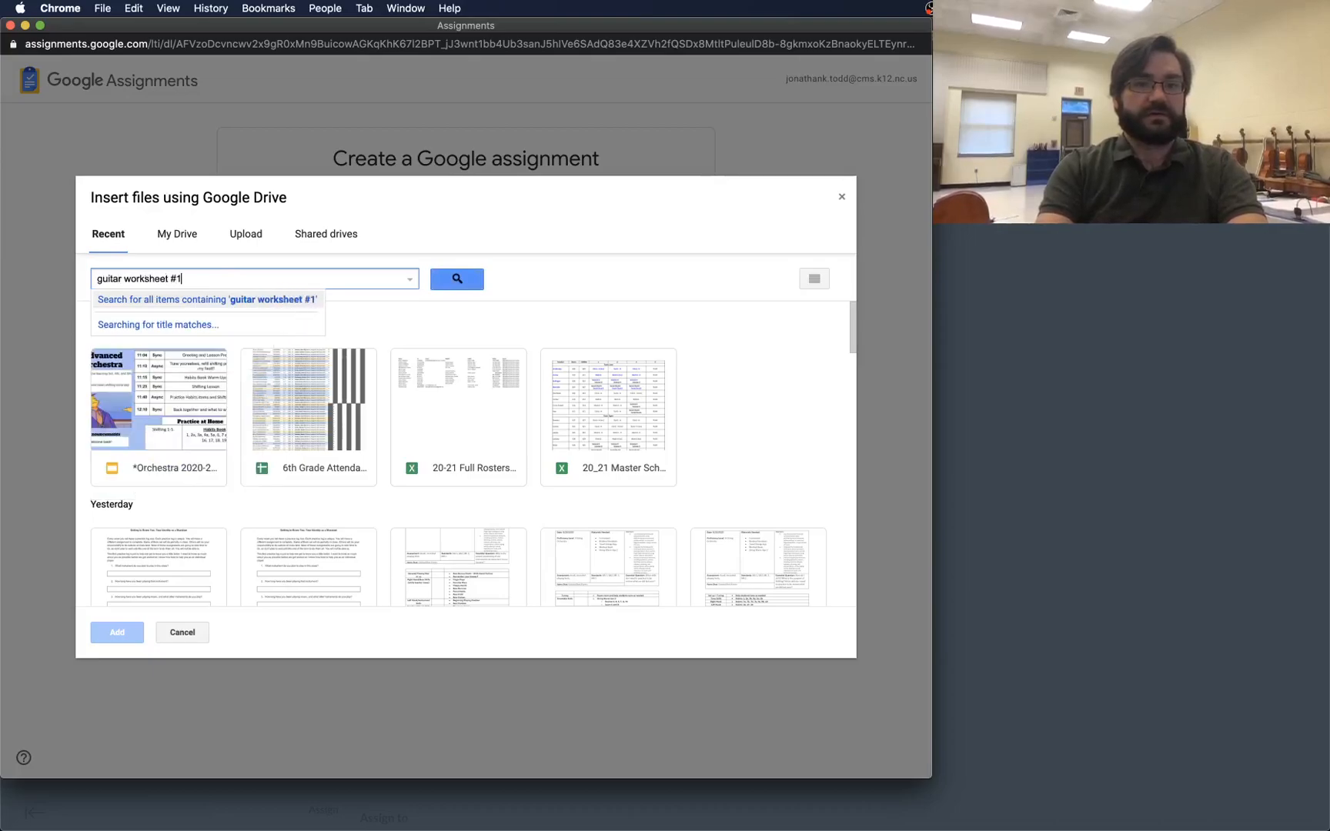
key("Return")
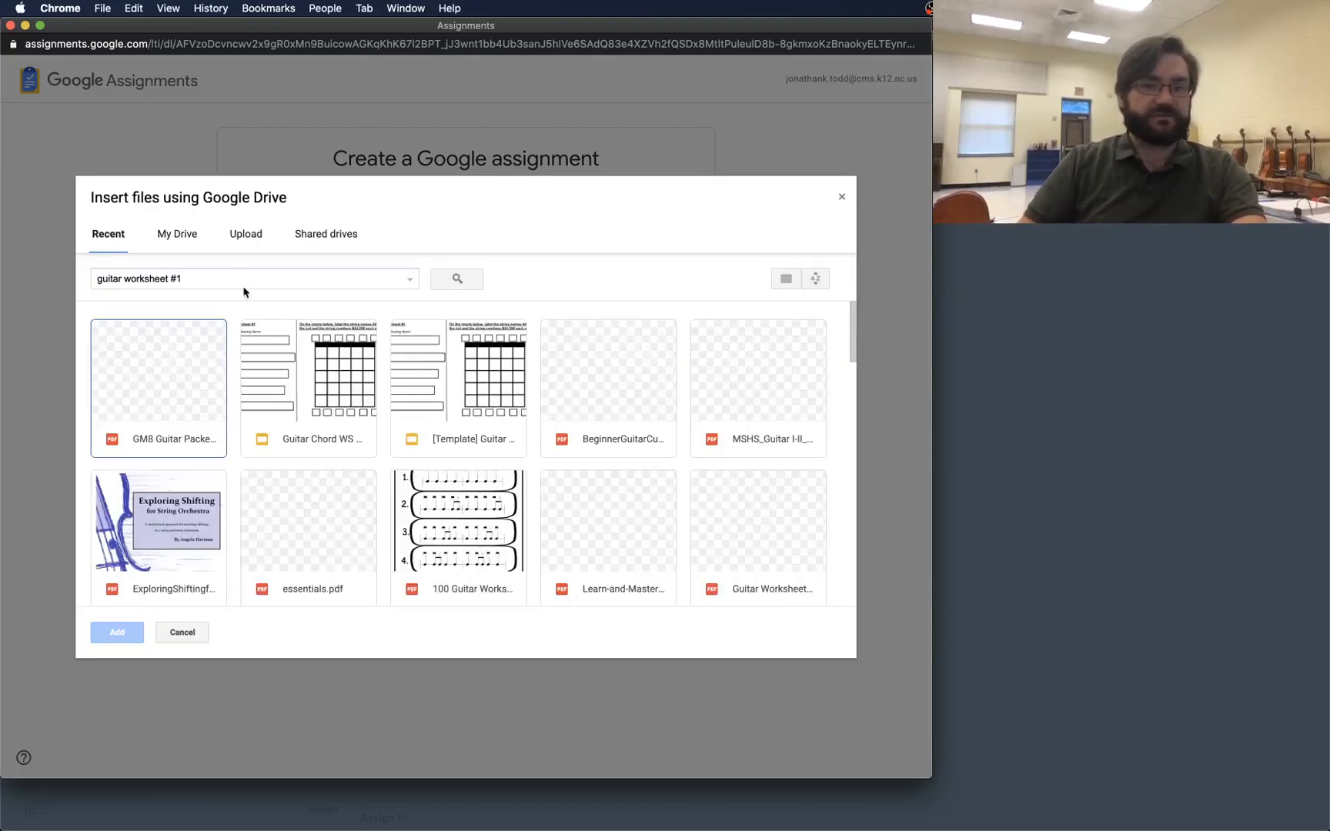
double_click(349, 383)
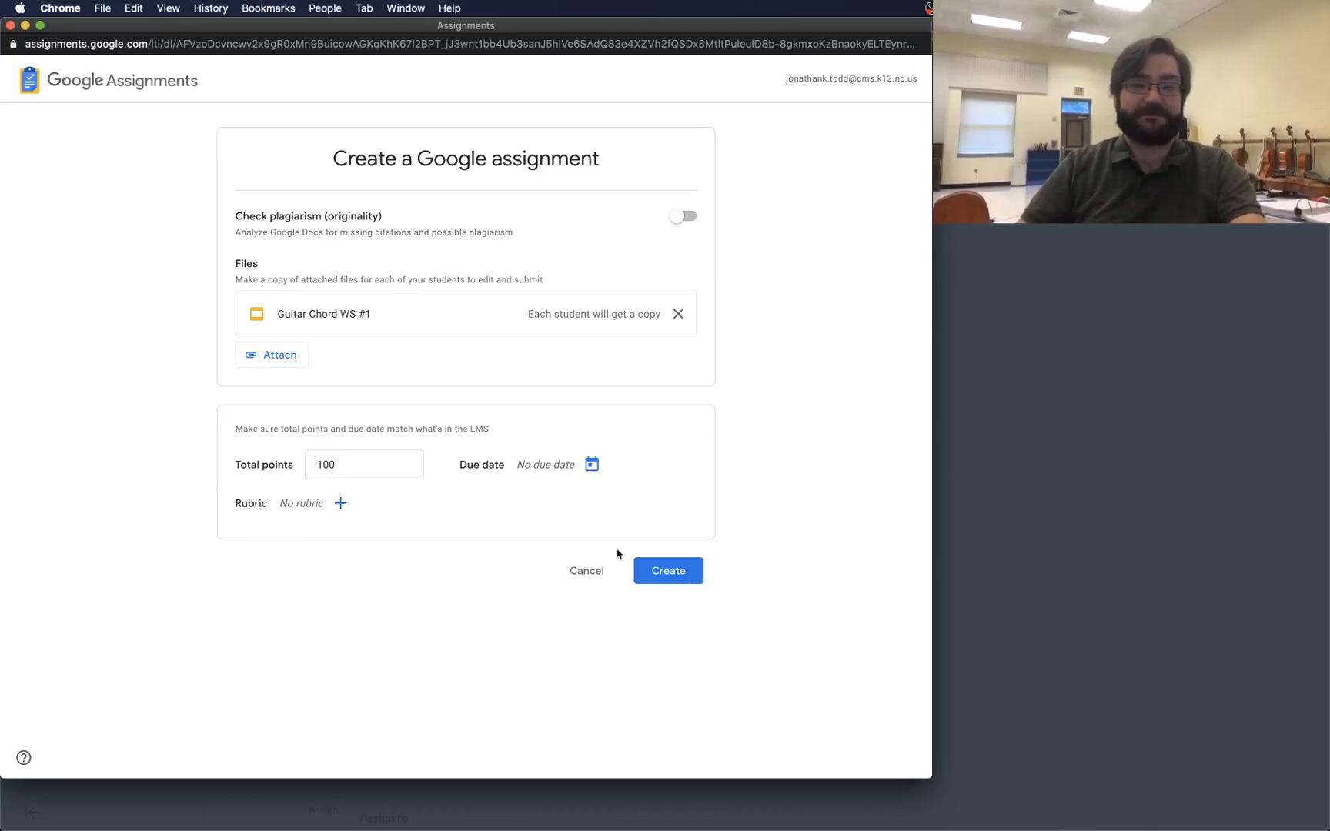
left_click(667, 579)
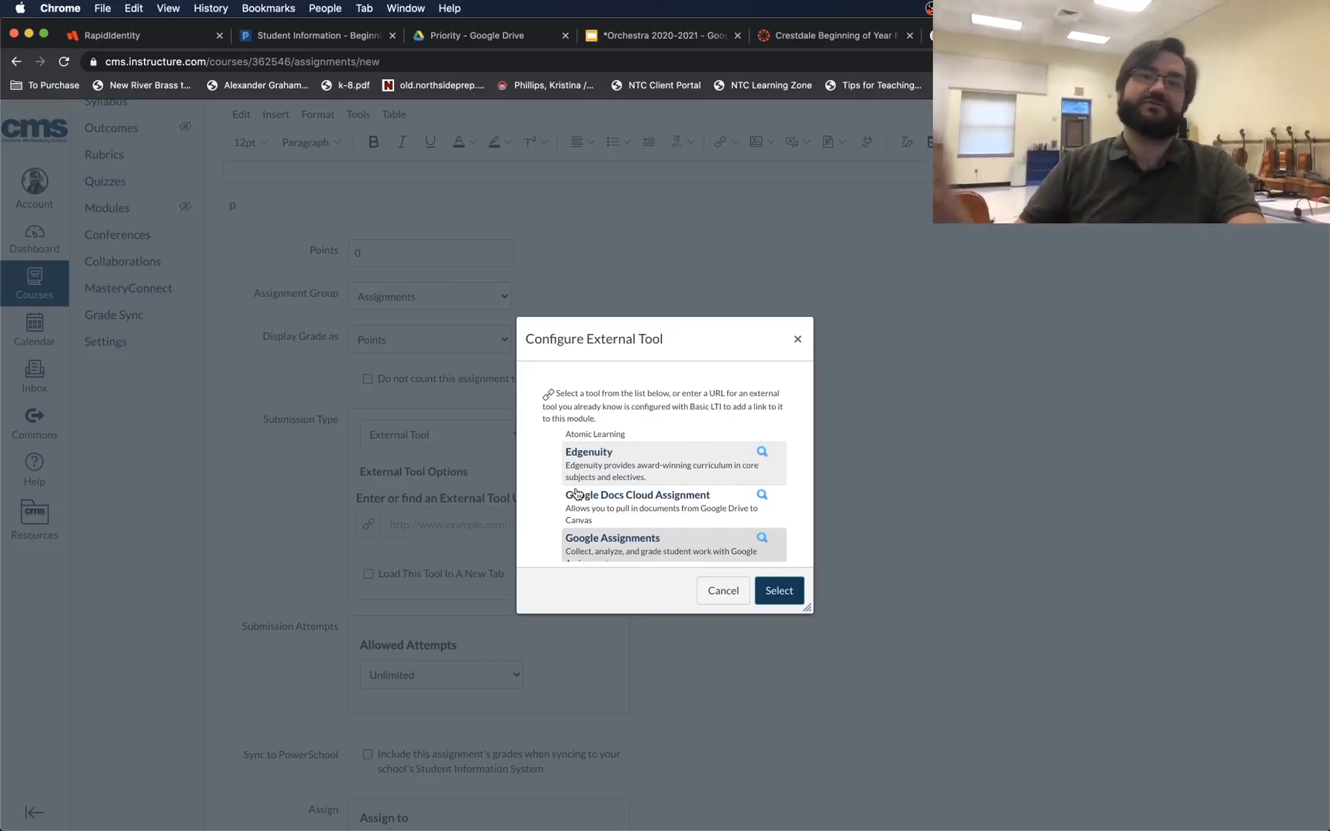
- Confirm Google Assignments as the external tool, and save and publish the assignment
left_click(770, 591)
scroll(737, 577, "down", 5)
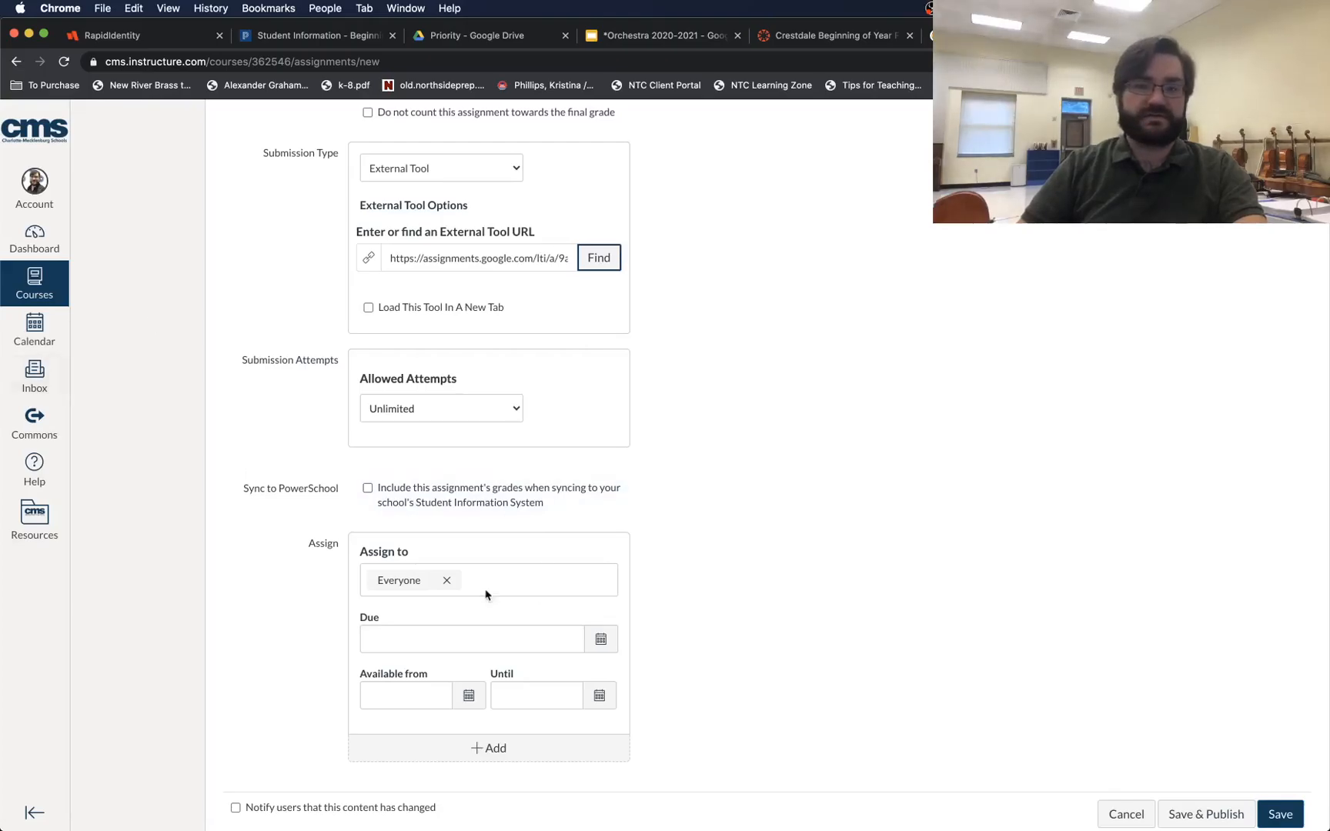
scroll(633, 502, "down", 1)
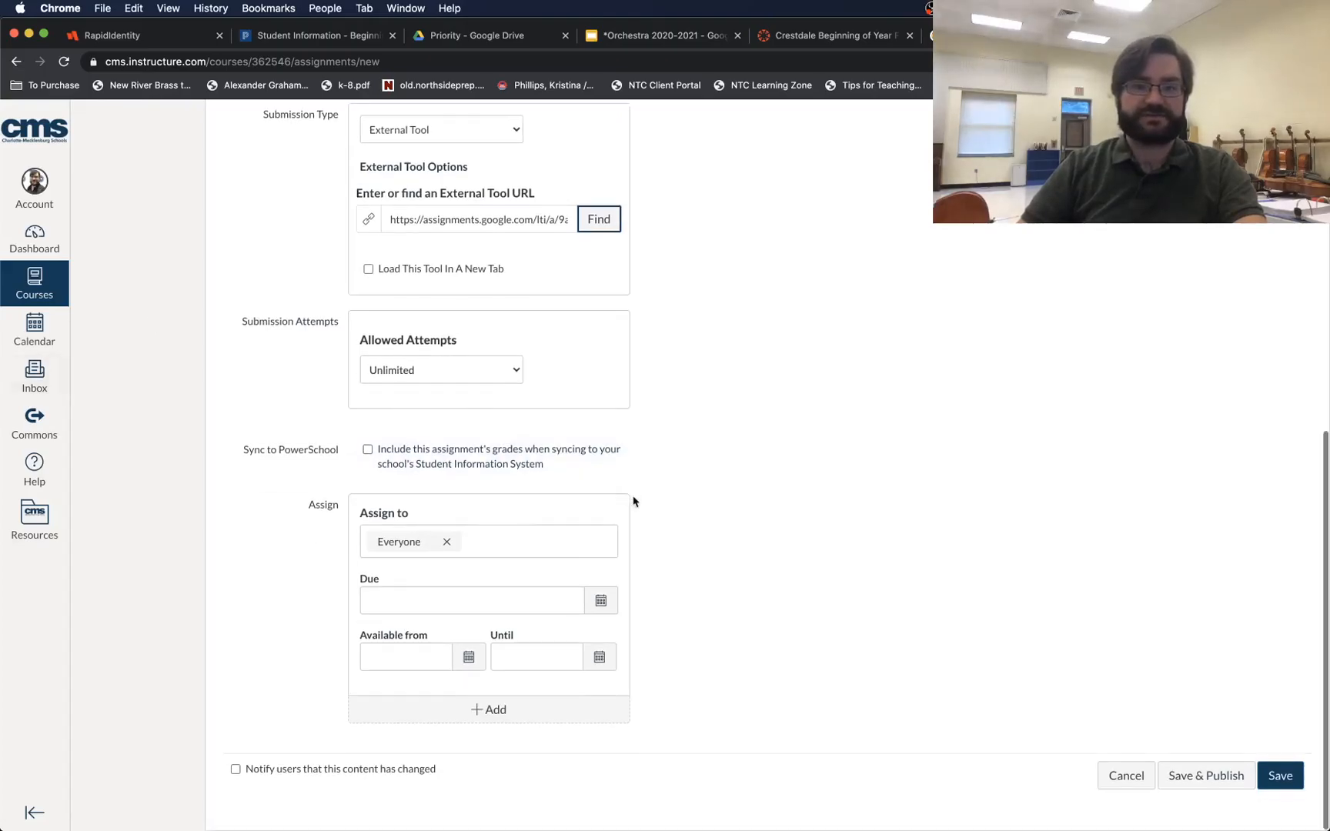
left_click(1203, 775)
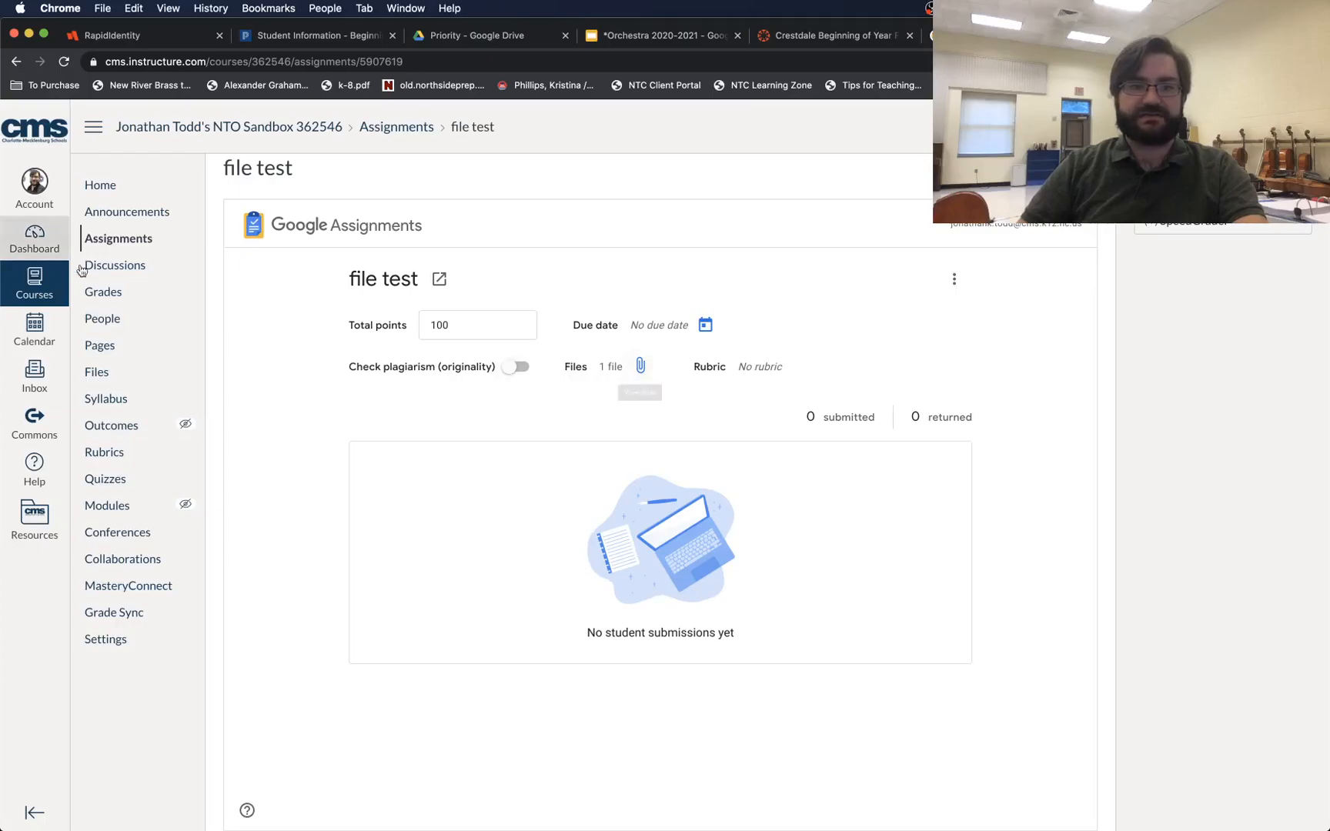
- Open file test from the teacher's assignments list, and again from the refreshed list in the student's browser window
left_click(156, 249)
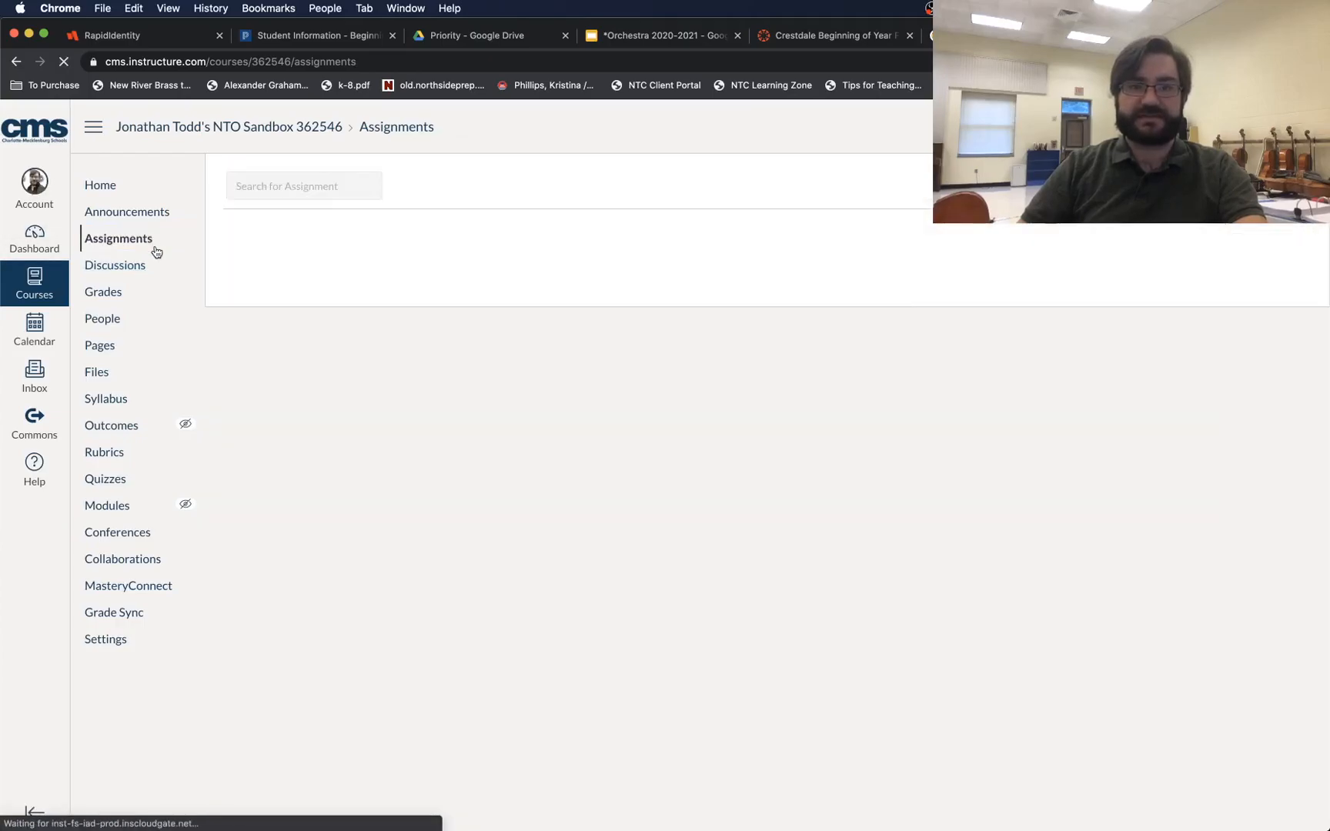
left_click(300, 439)
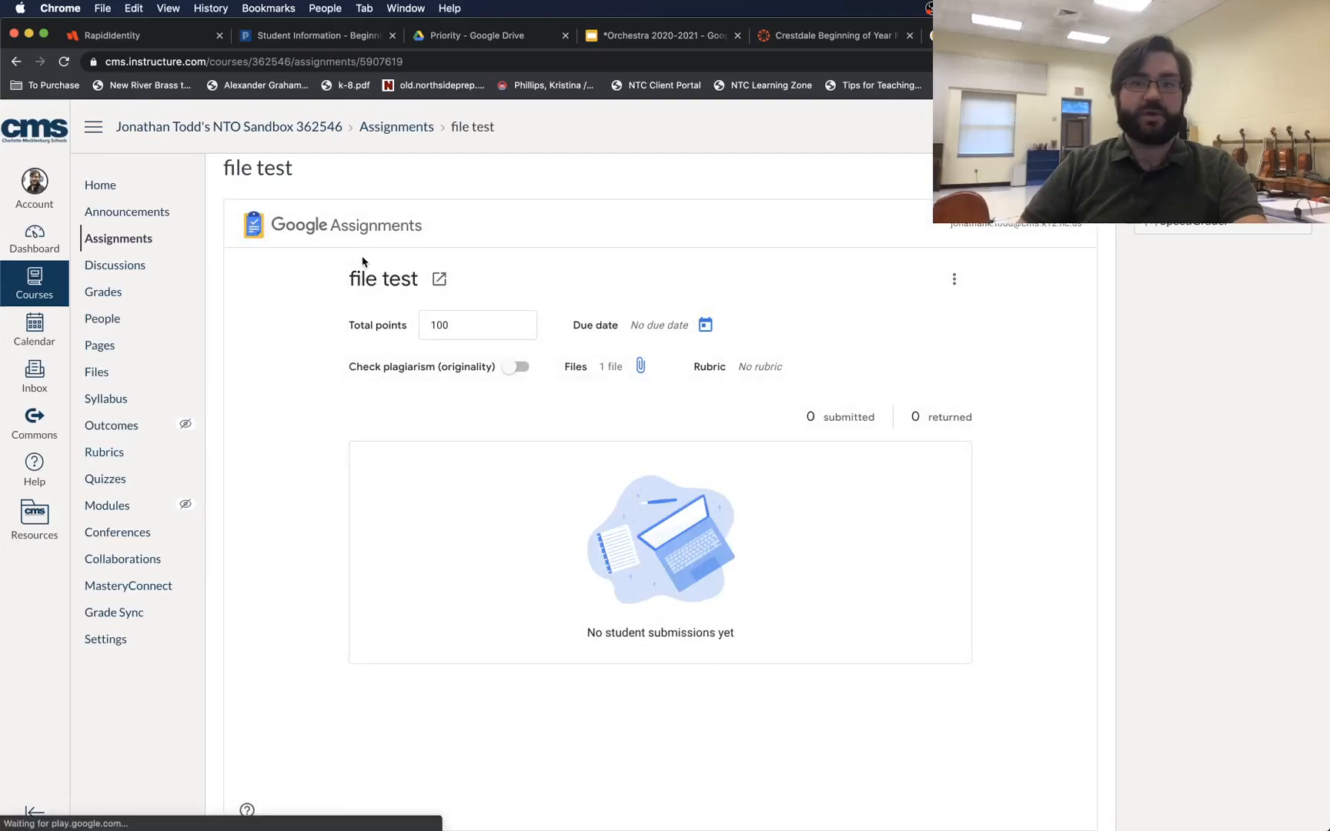
key("super+grave")
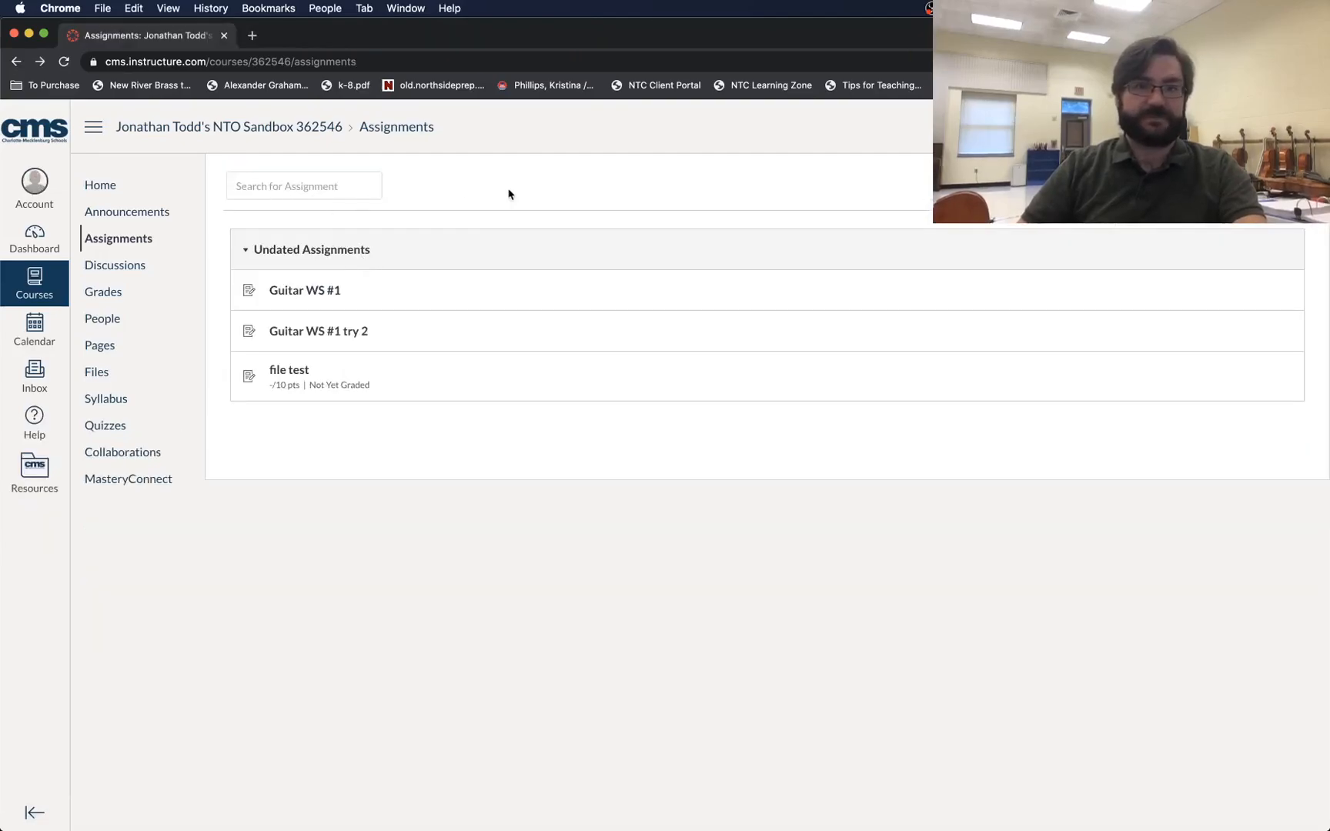
key("super+r")
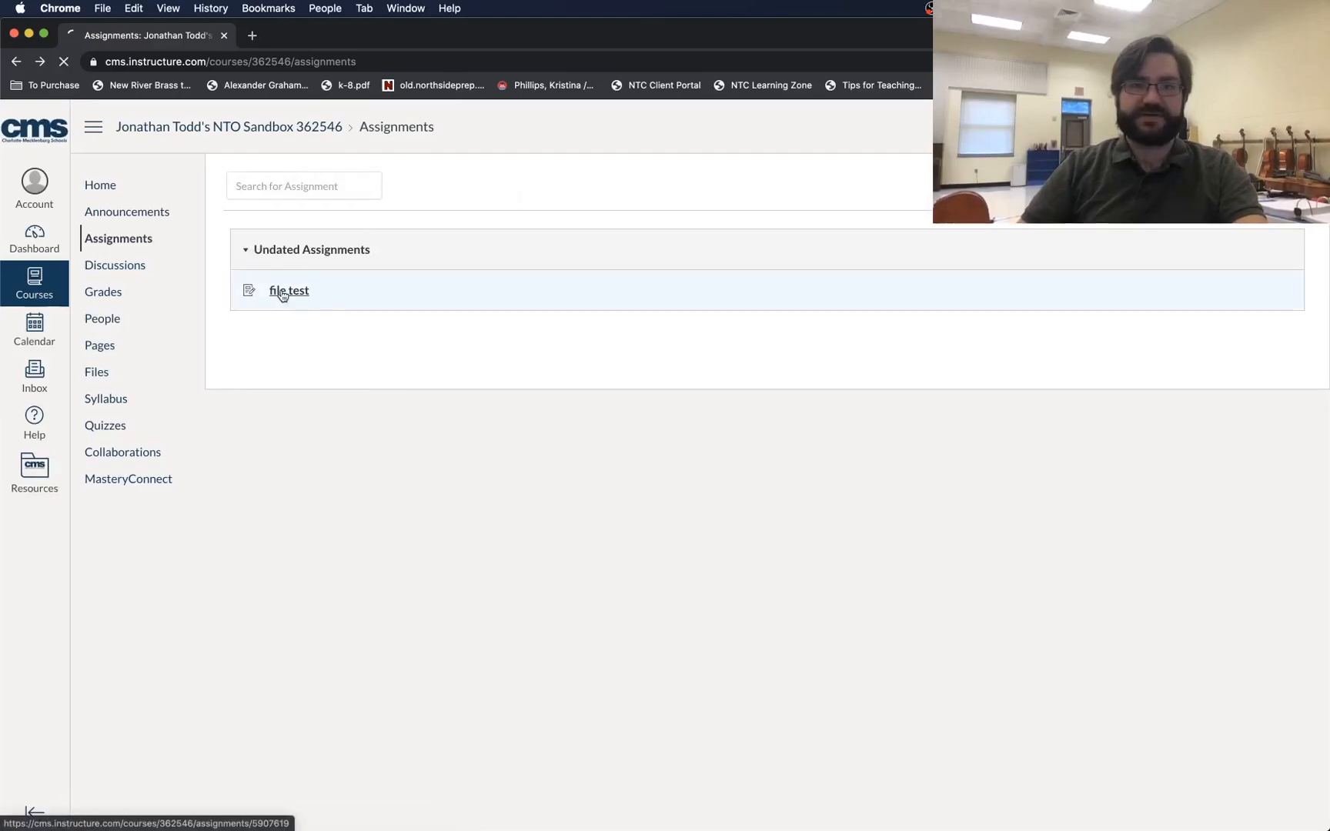
left_click(282, 294)
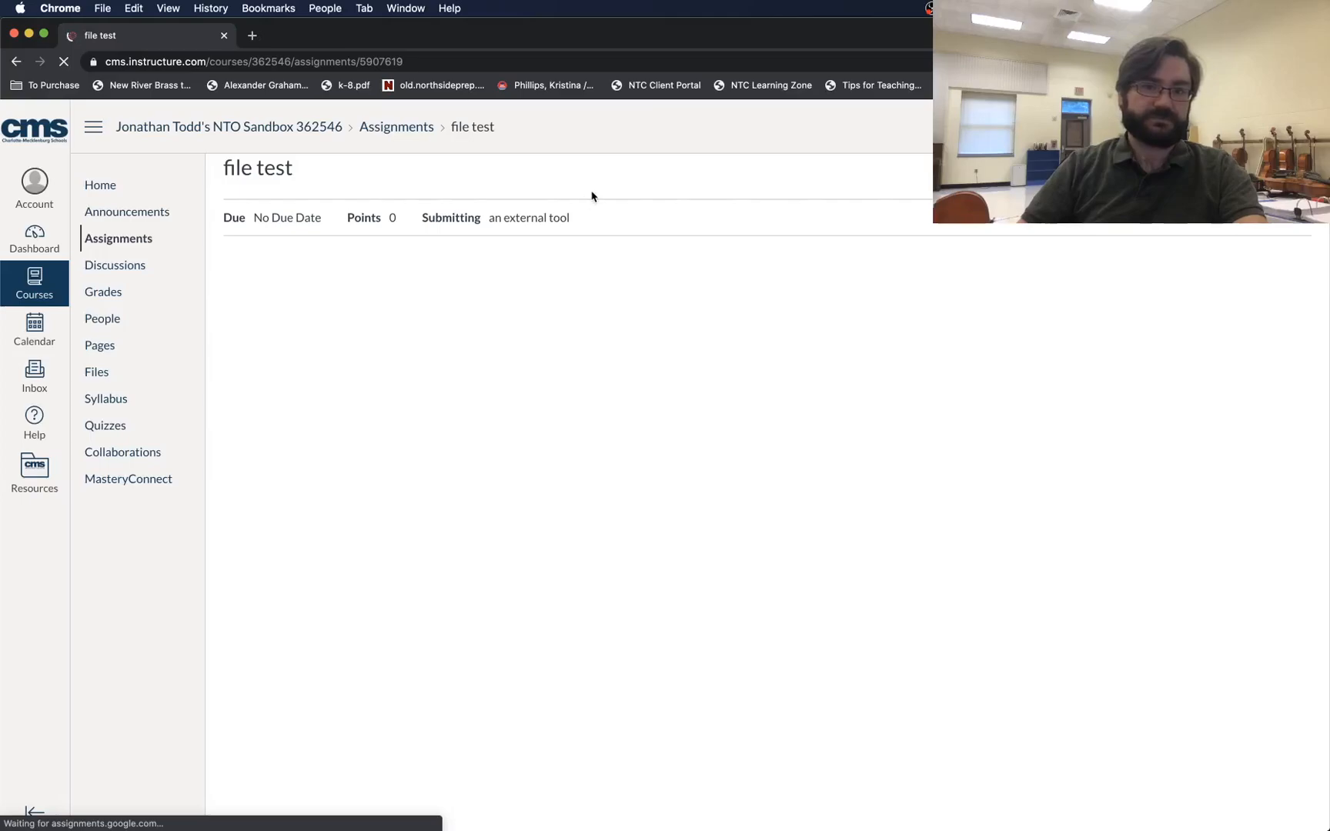
scroll(624, 193, "down", 1)
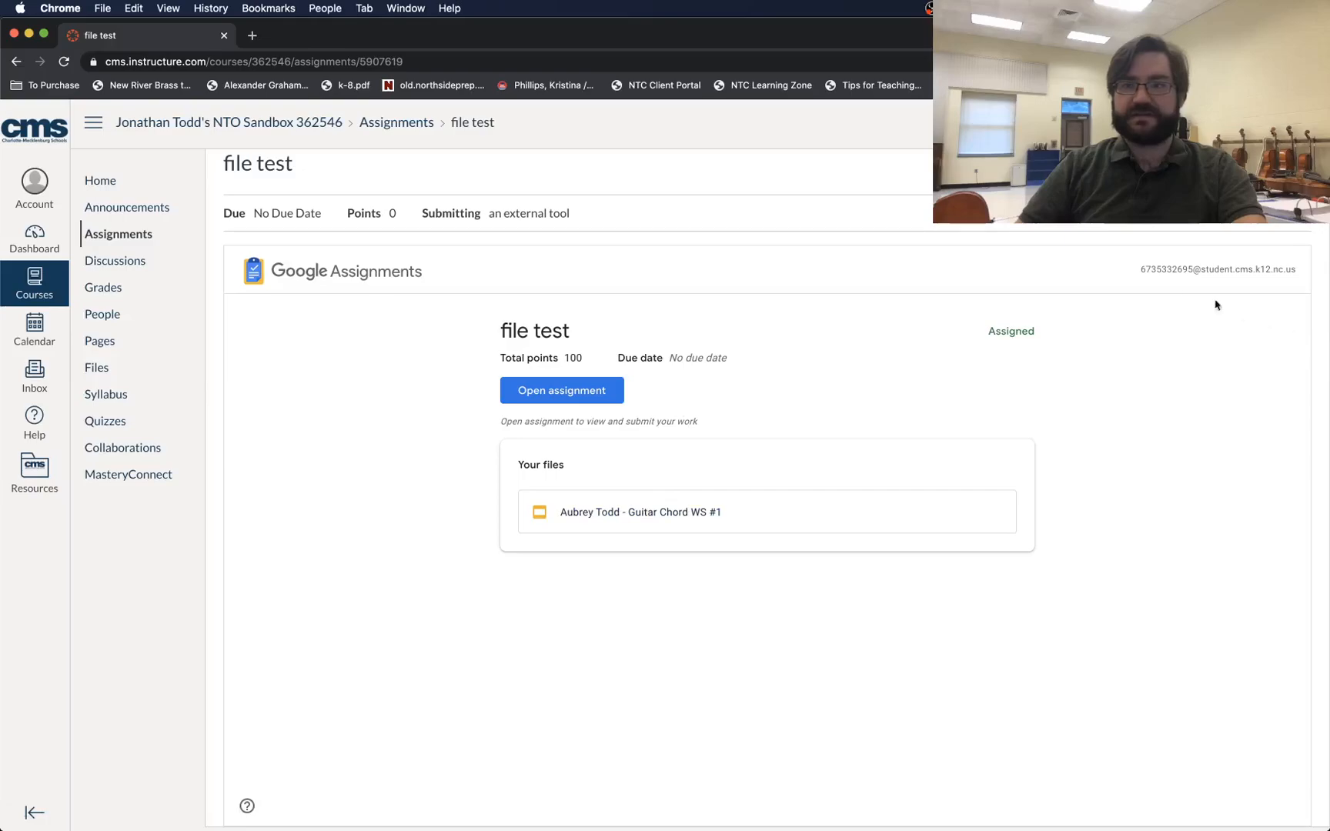
- Highlight the student's account e-mail and open the student's submission page for the file test assignment
left_click_drag(1147, 272, 1261, 271)
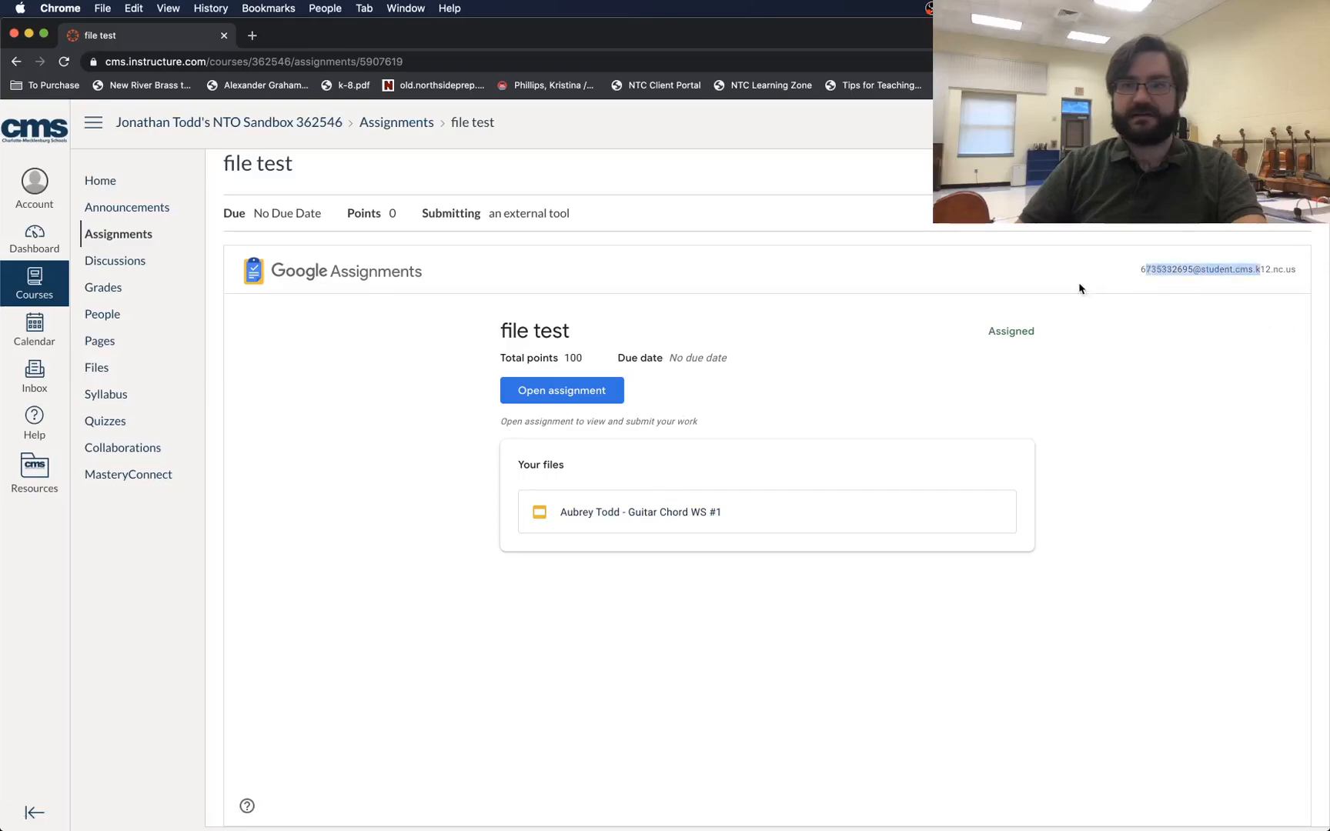
left_click(613, 293)
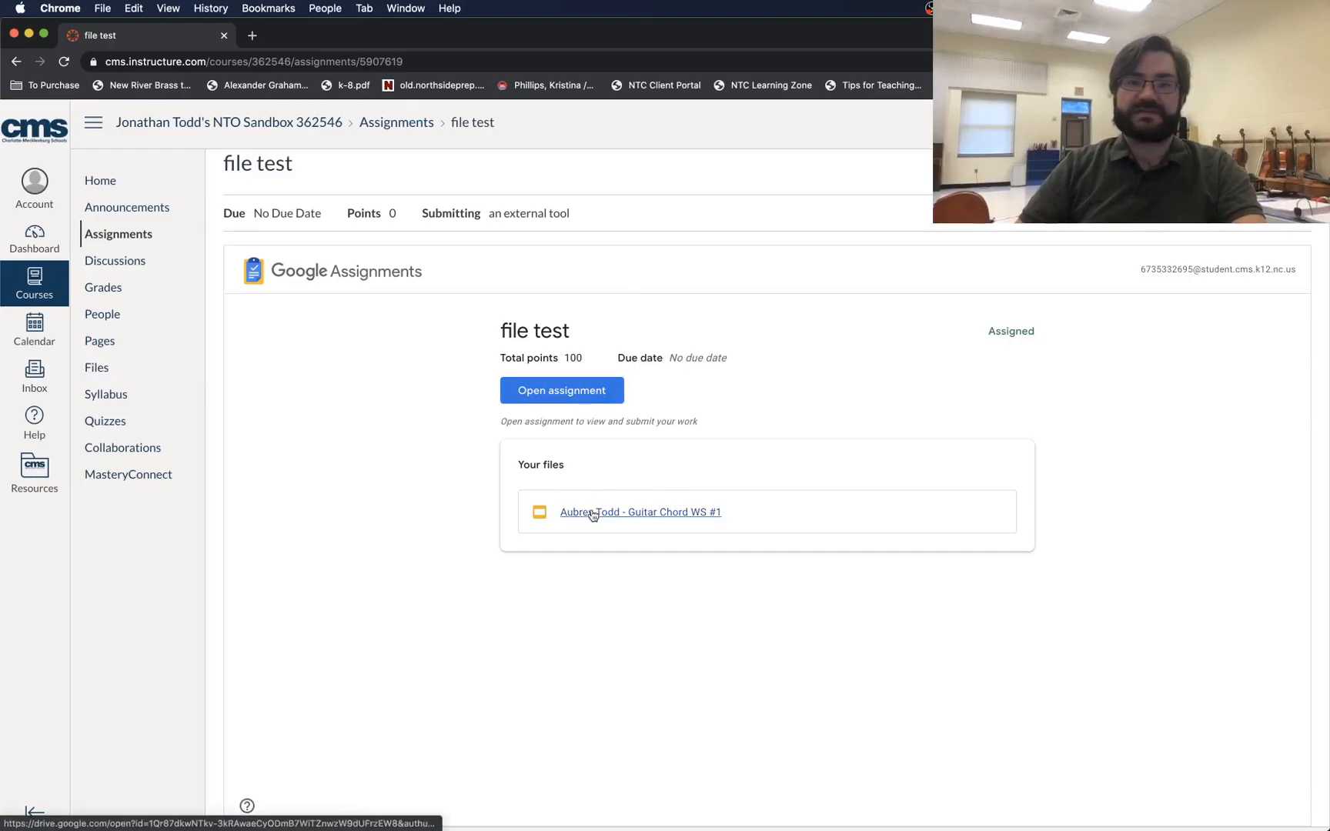
left_click(579, 401)
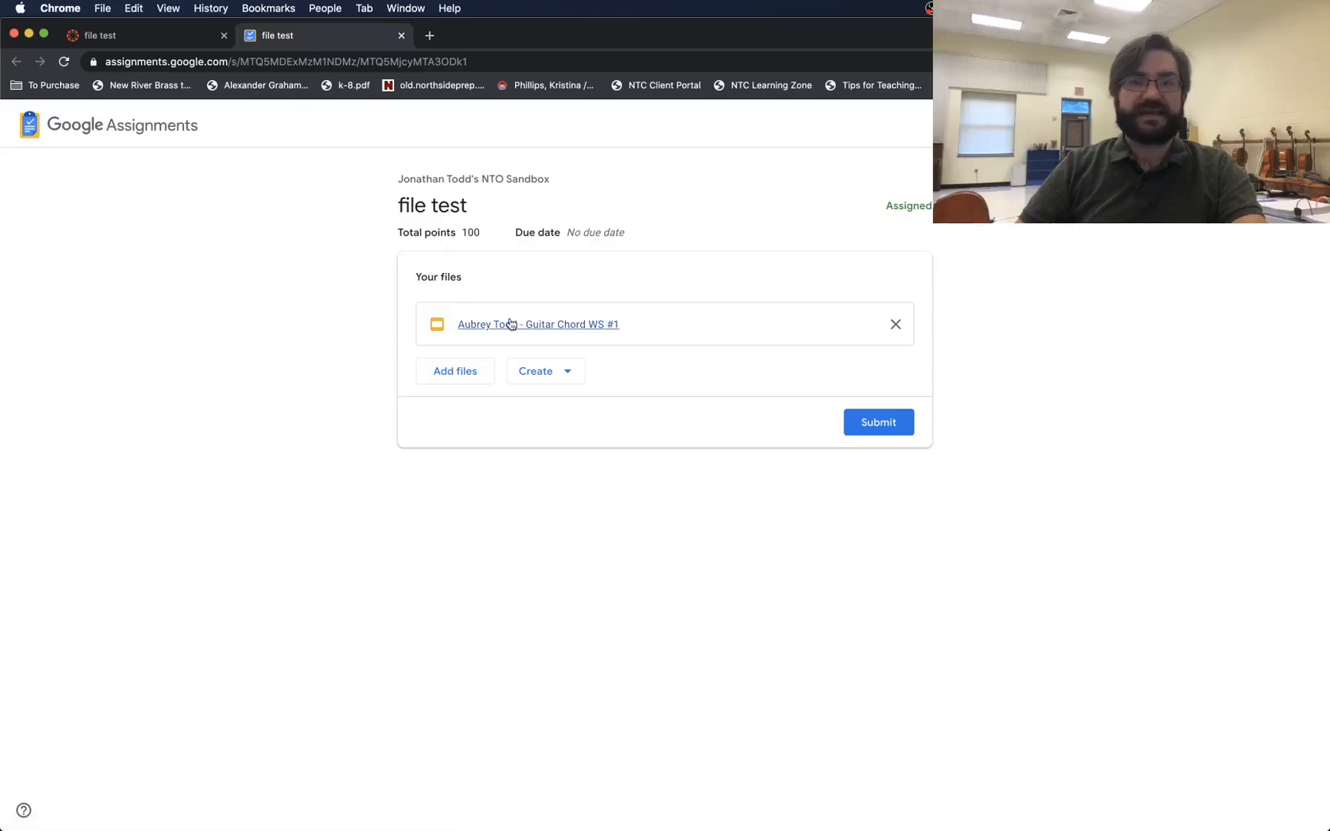
- Check the options for creating a new file, and view the student's copy of Guitar Chord WS #1 before closing it
left_click(455, 375)
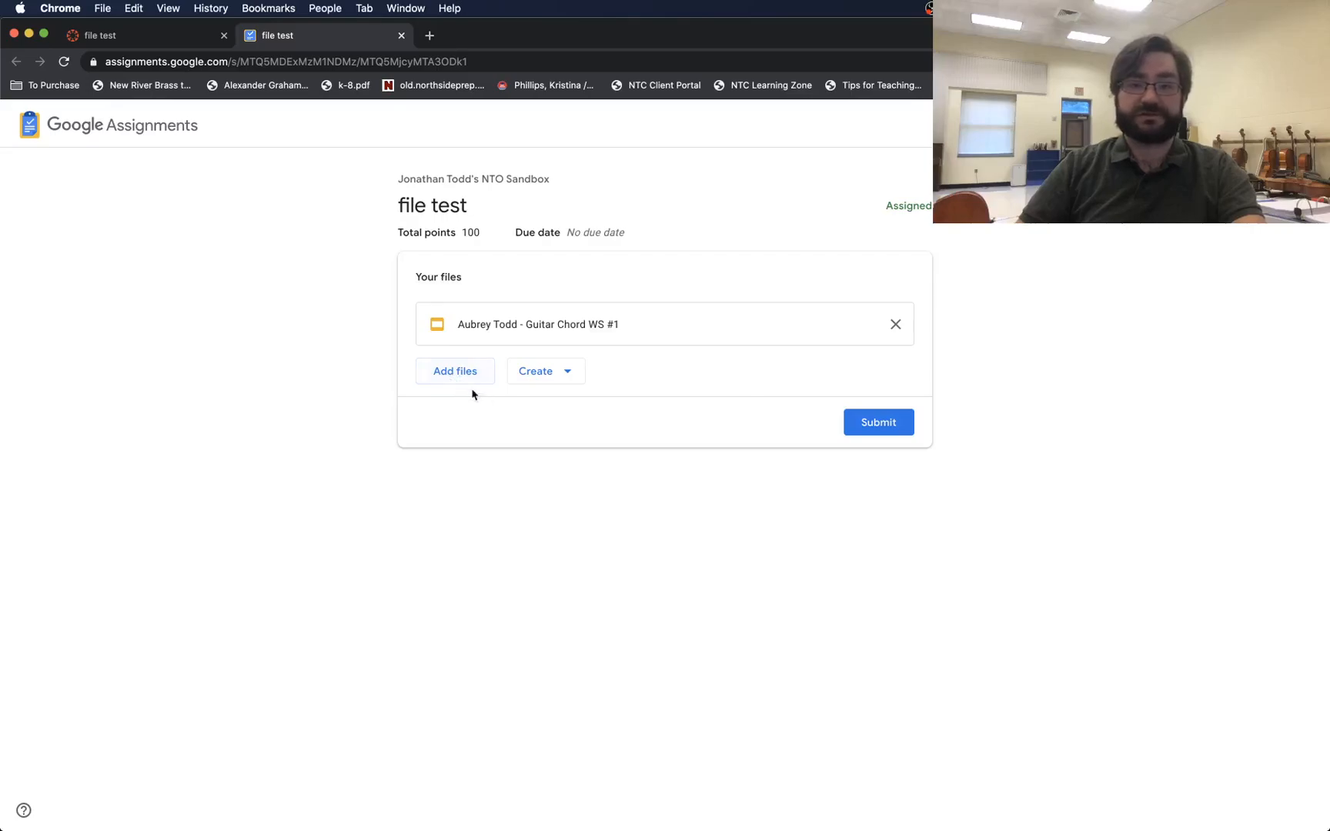
left_click(564, 371)
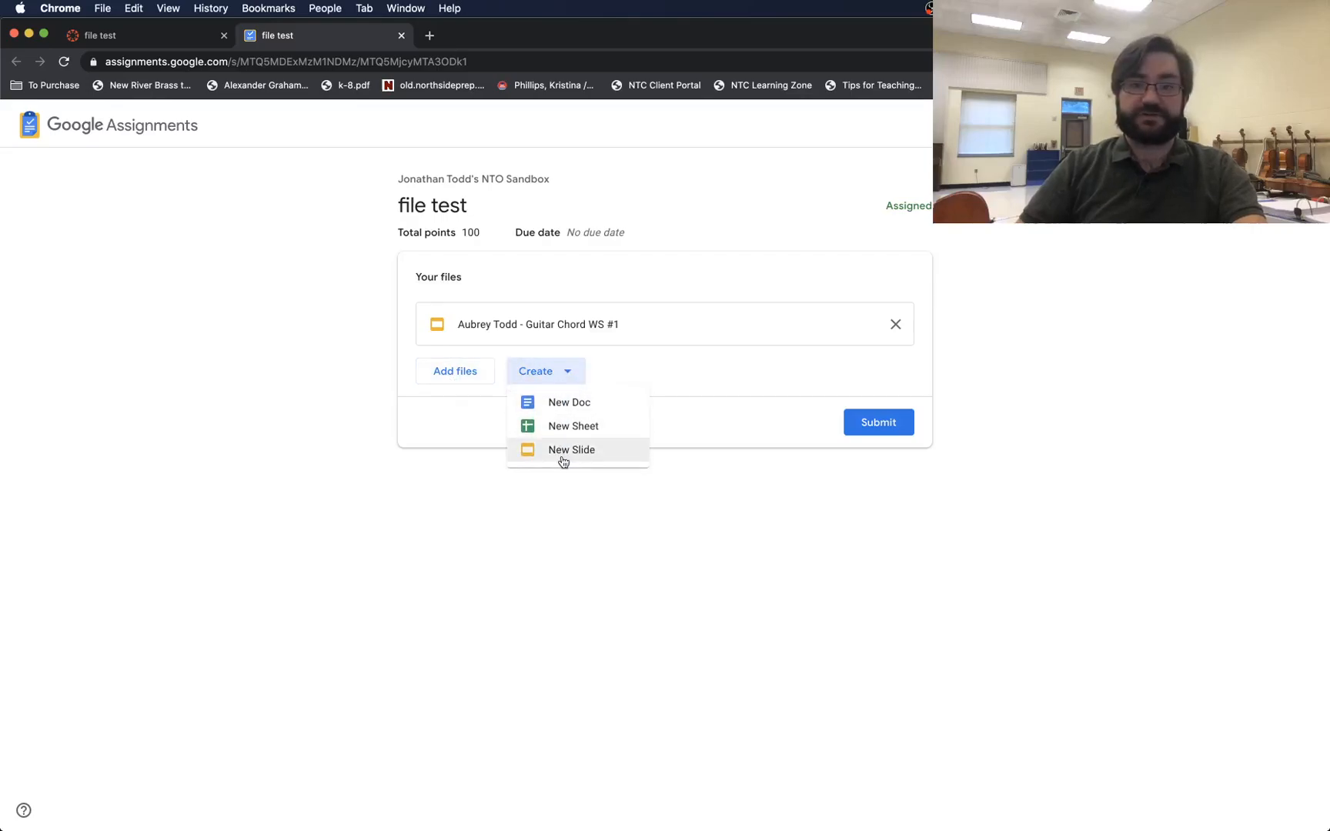
left_click(456, 406)
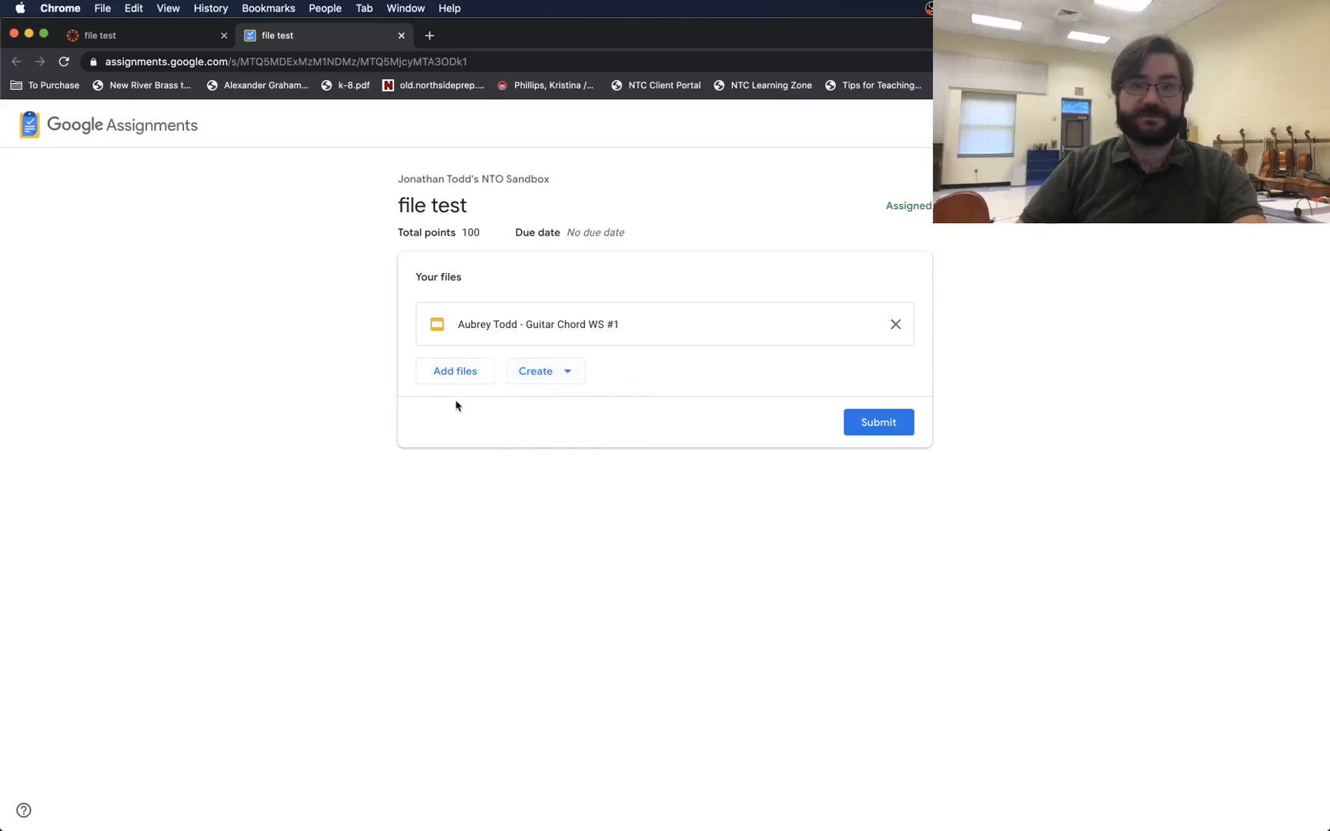
left_click(498, 326)
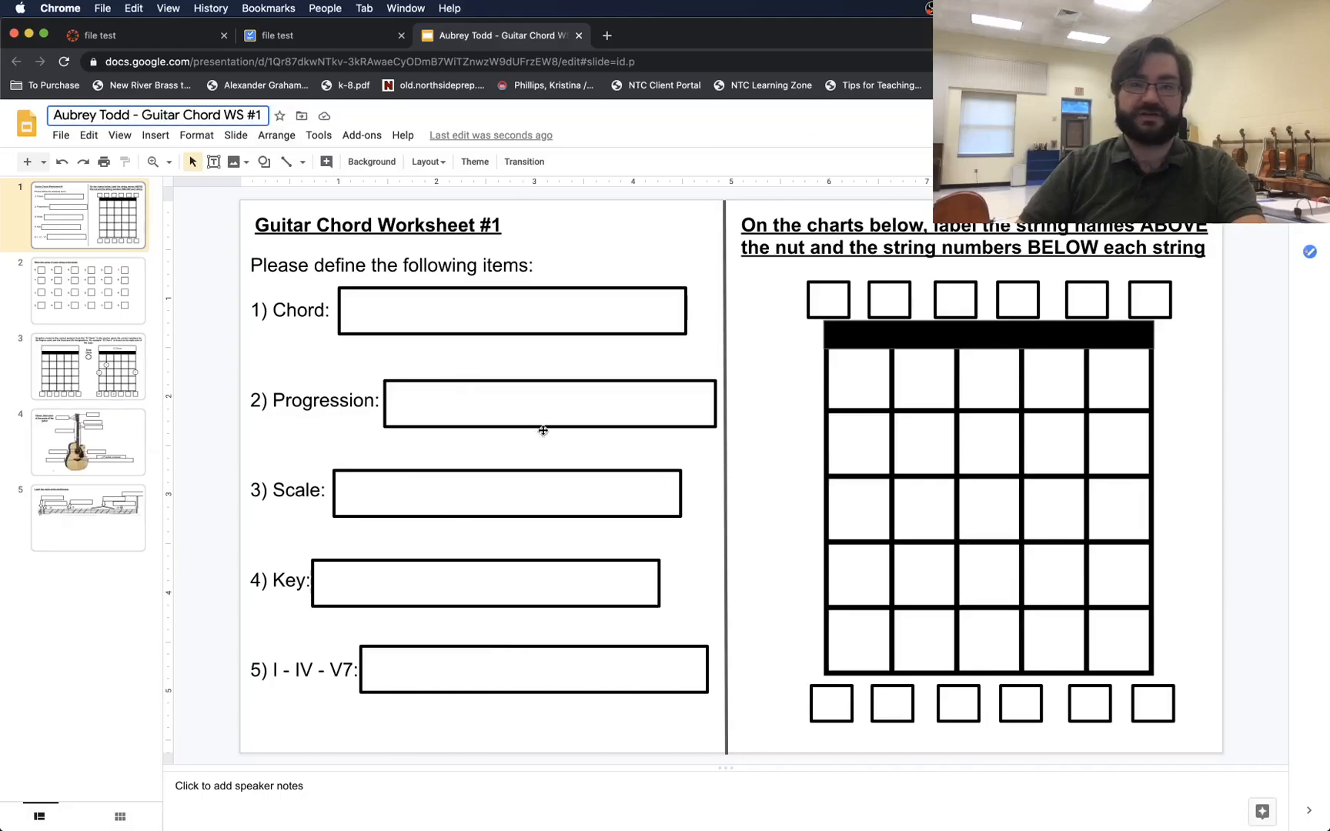
left_click(579, 36)
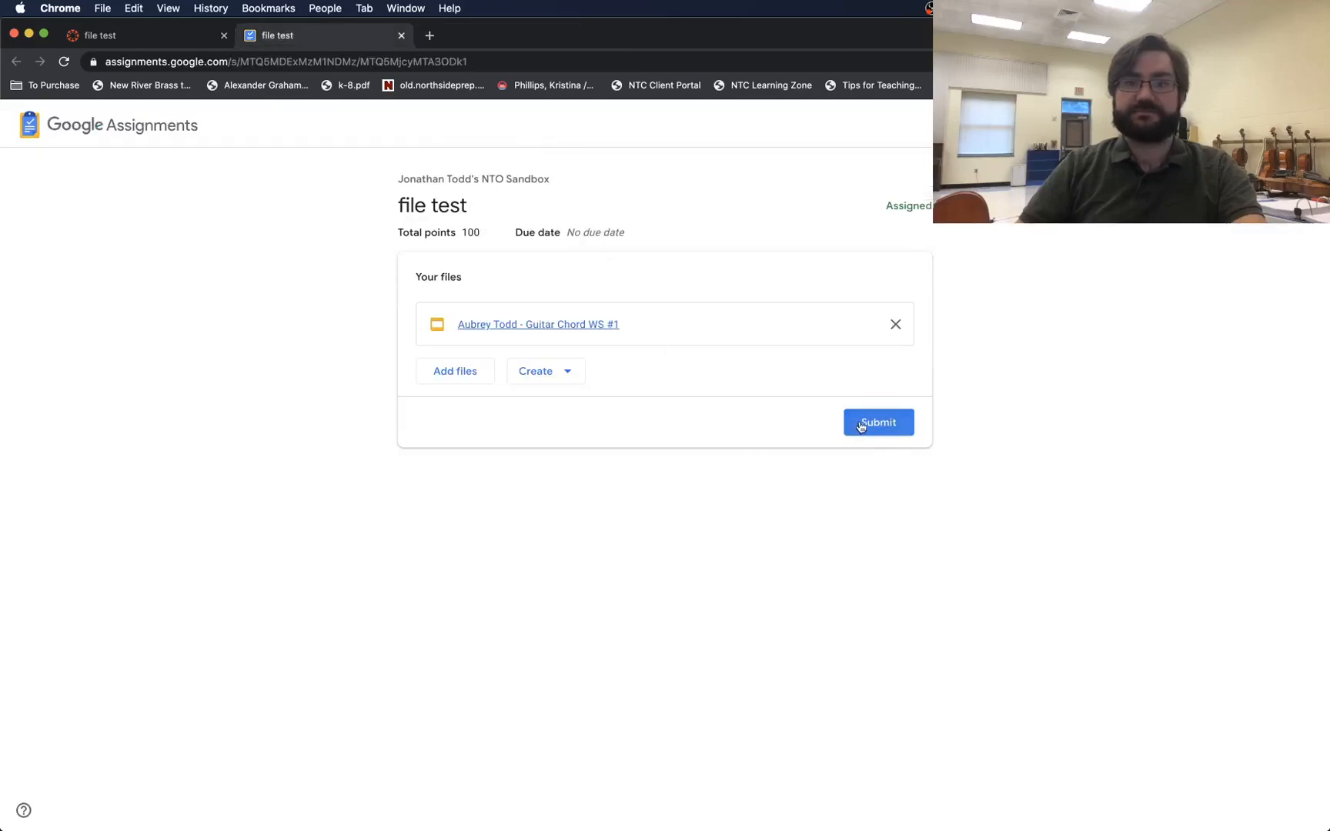
- Attach the Crestdale Winter Concert 2016 PDF from Google Drive to the student's file test submission
left_click(475, 382)
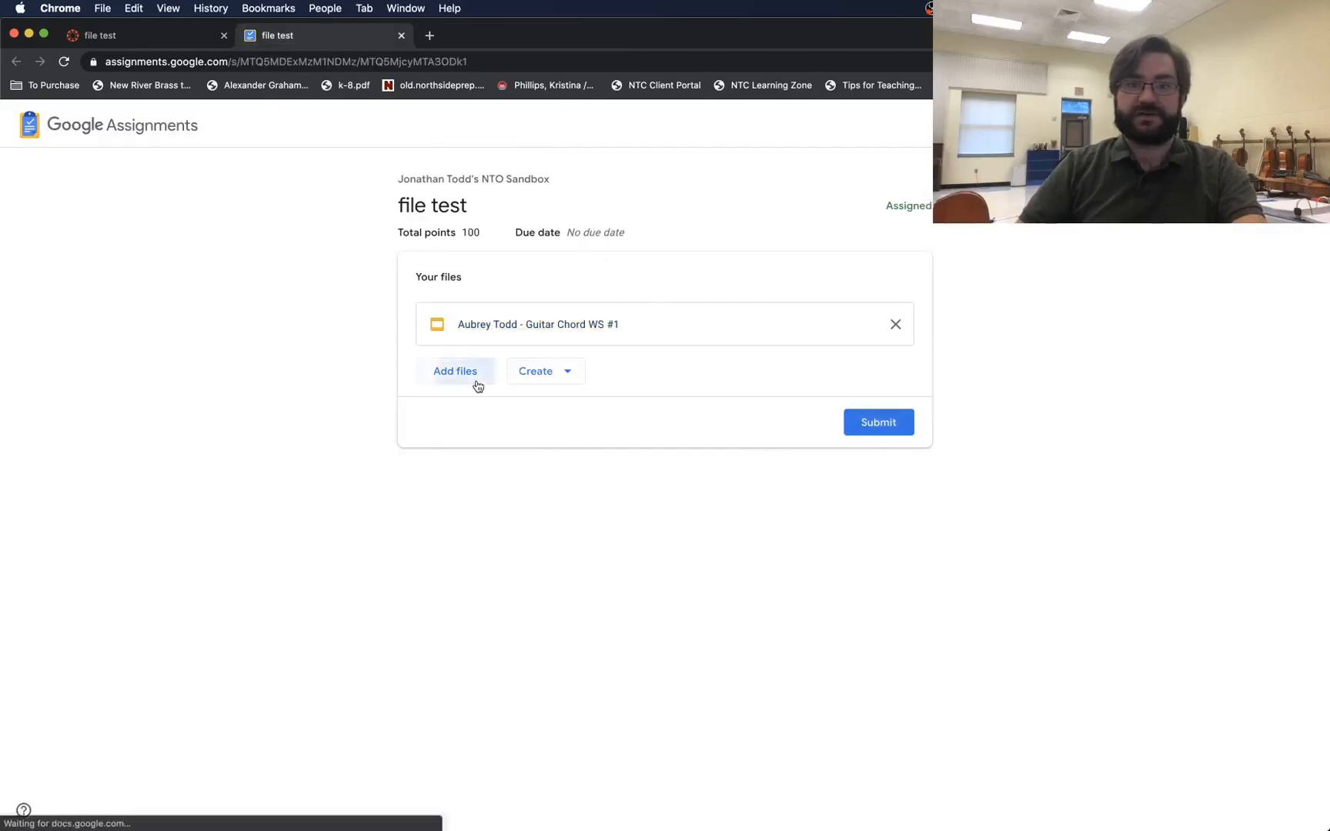
double_click(651, 493)
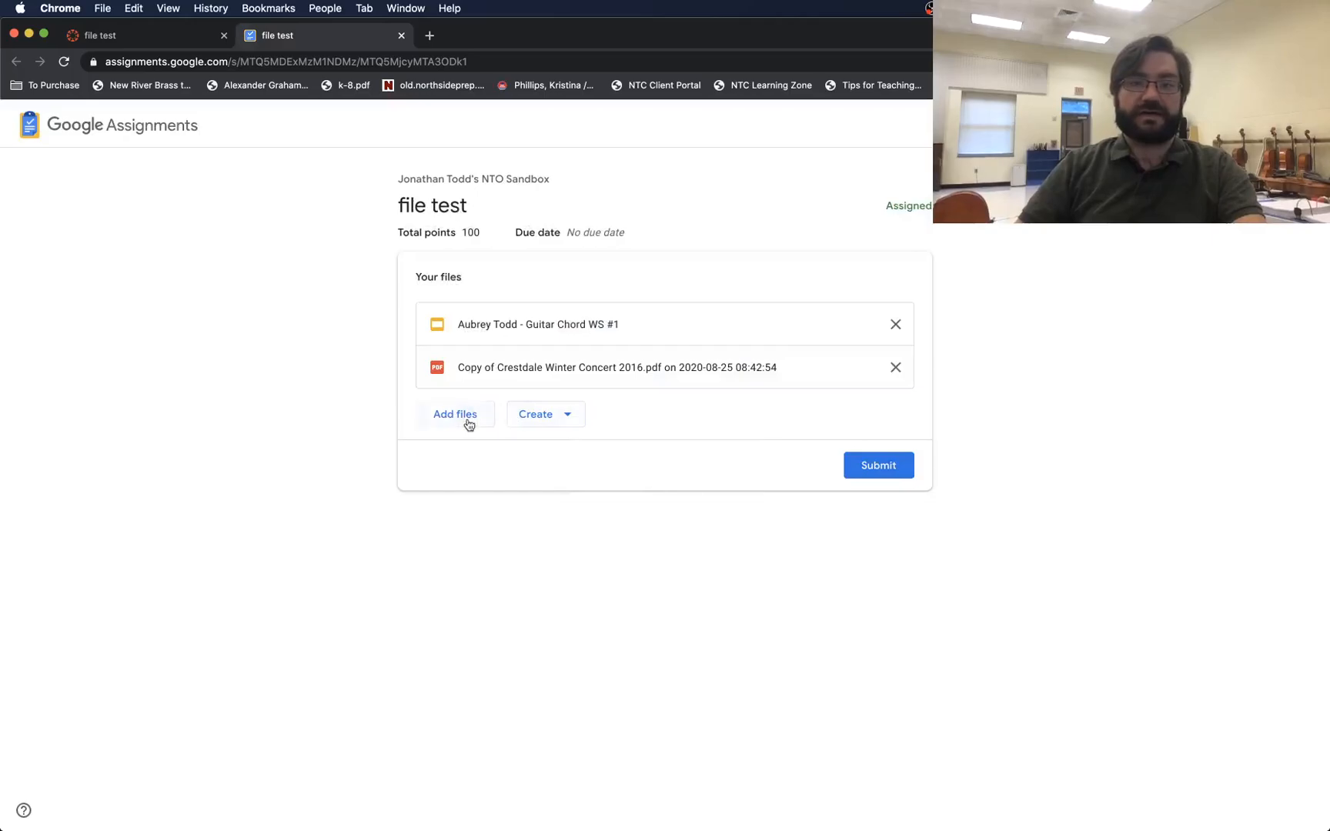
- Check the Upload, My Drive and Recent sources for adding files, and the options for creating a new file
left_click(468, 424)
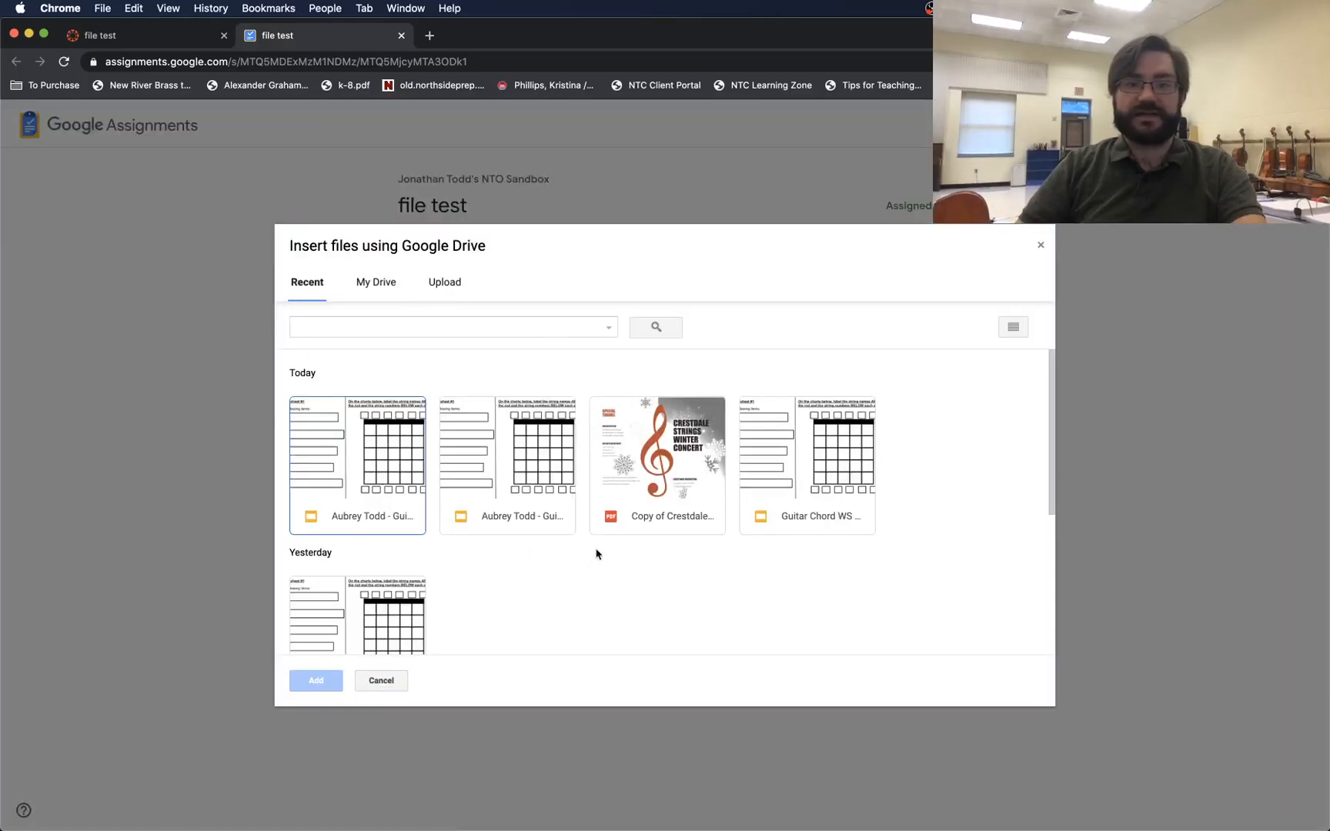
left_click(443, 283)
left_click(375, 283)
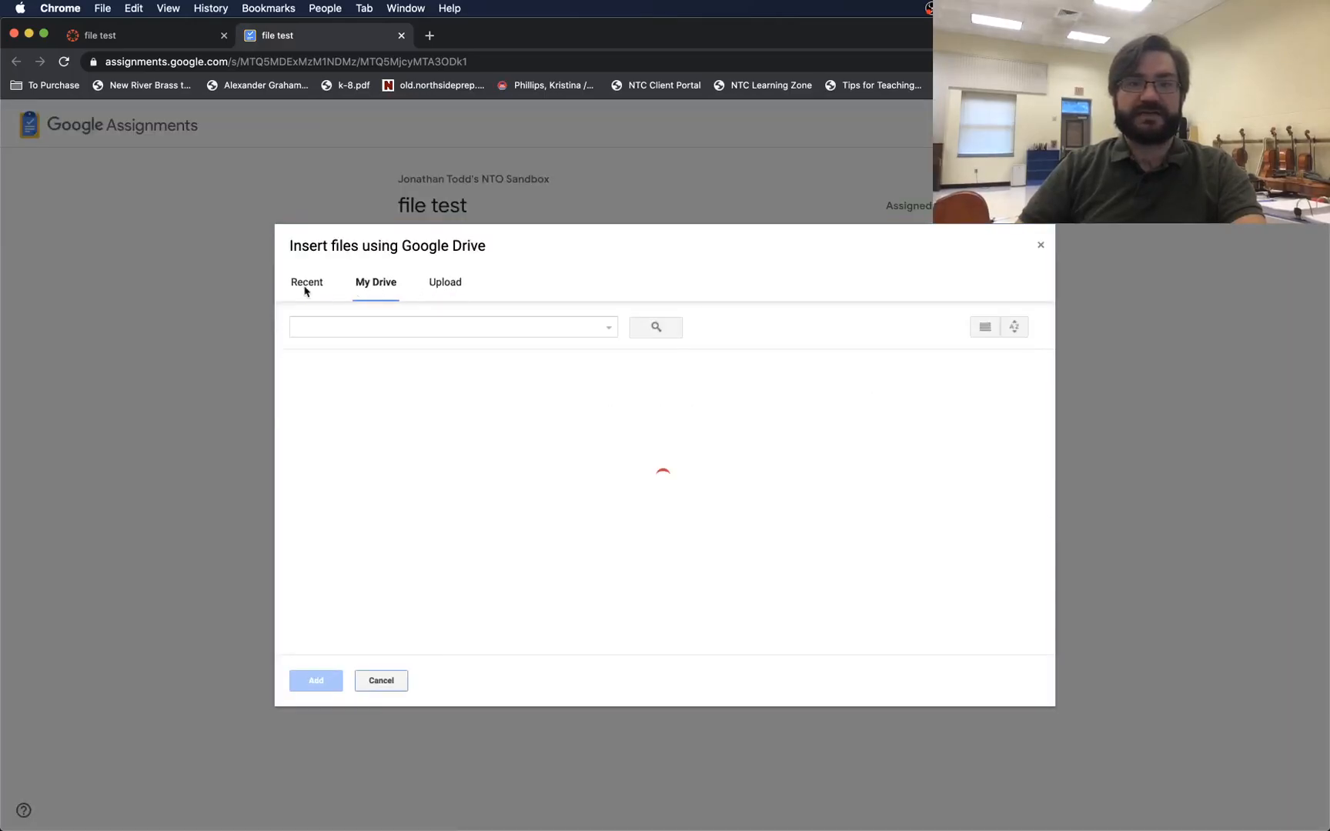
left_click(307, 286)
left_click(385, 681)
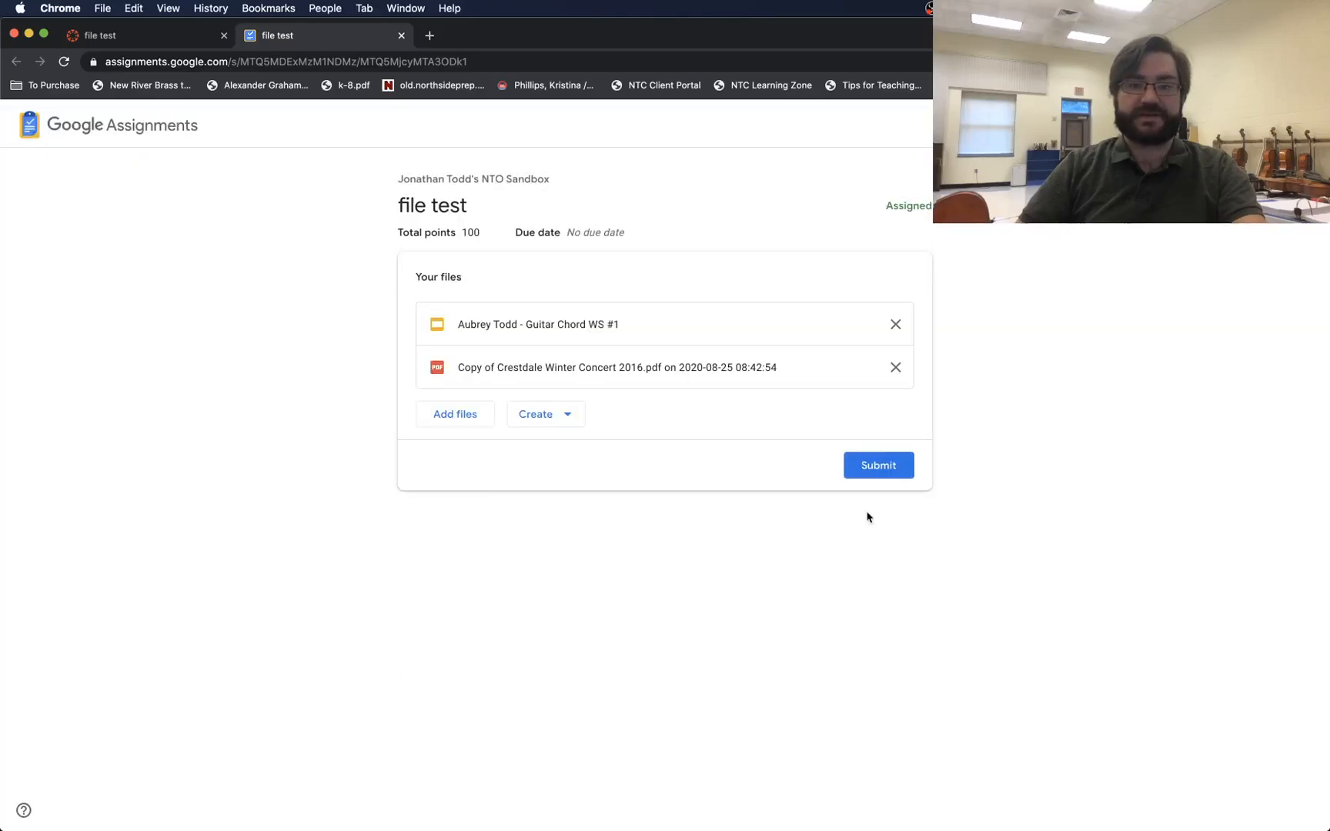
left_click(577, 424)
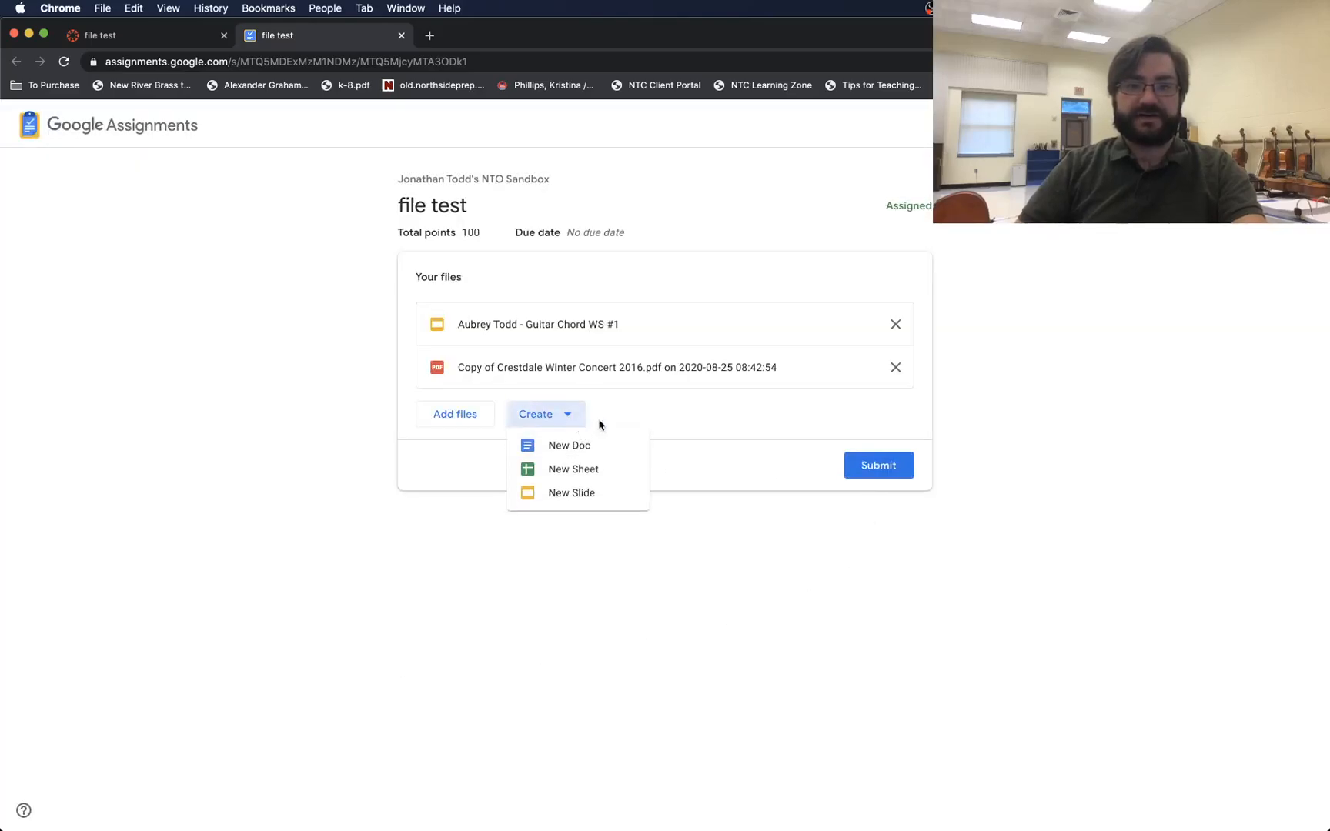
left_click(593, 421)
- Submit the Guitar Chord WS #1 slides and the concert PDF for file test, and close the submission page
left_click(903, 471)
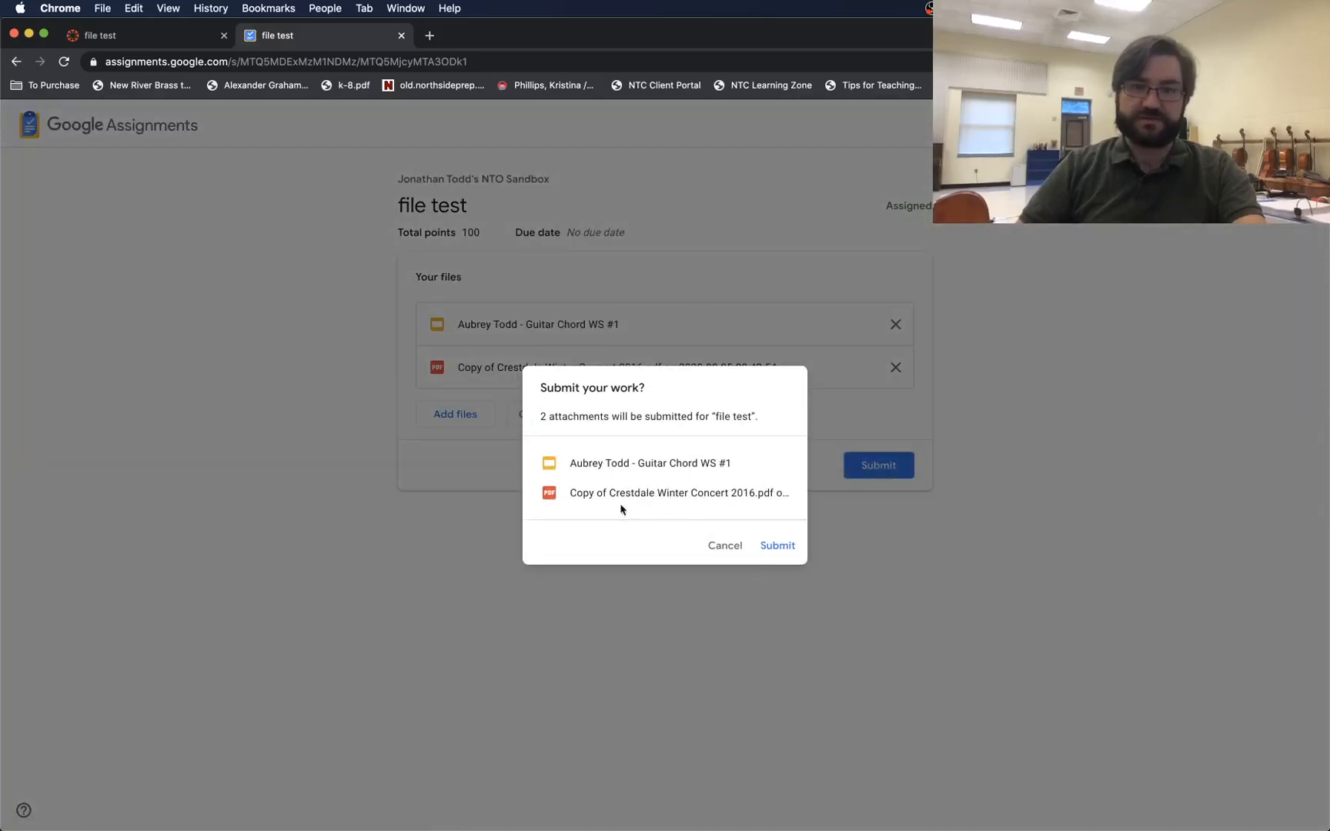
left_click(776, 547)
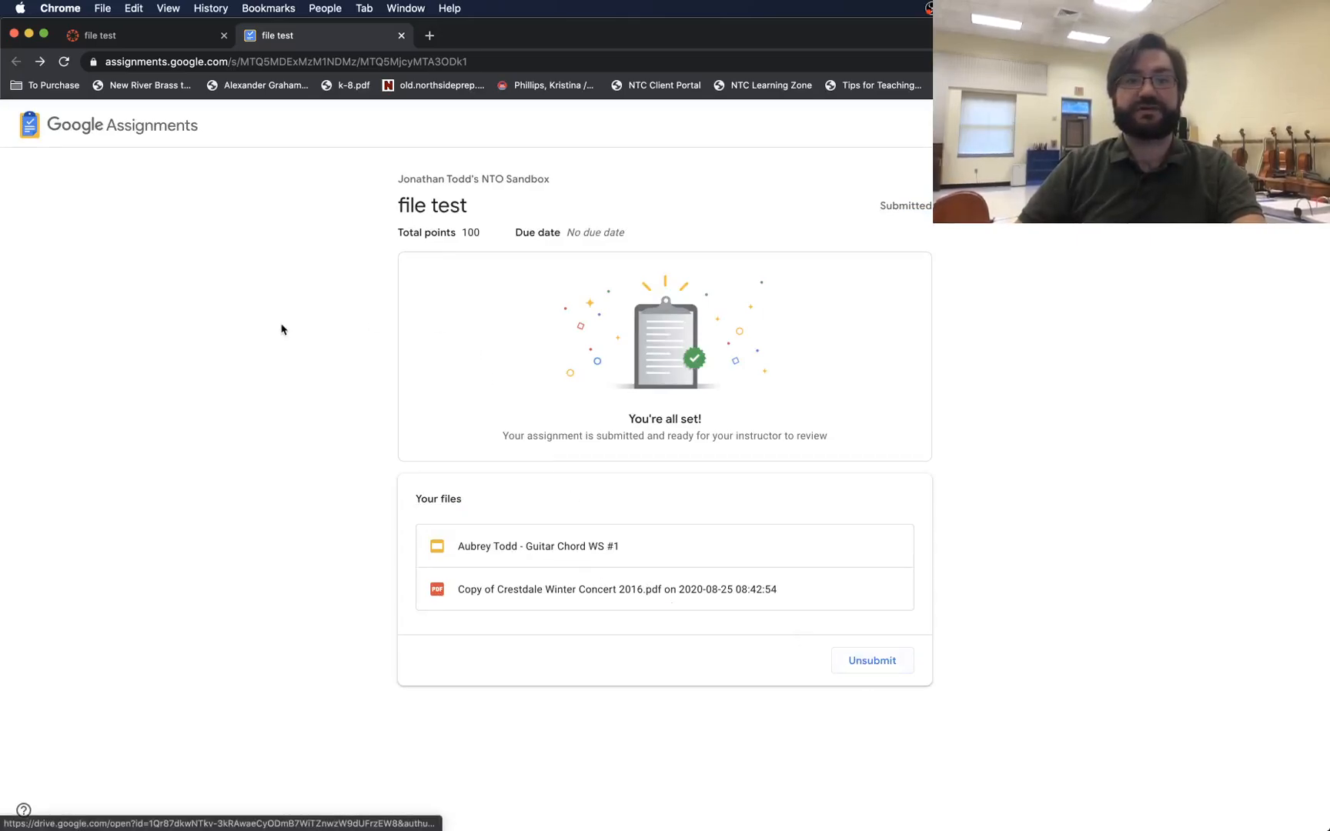
left_click(402, 36)
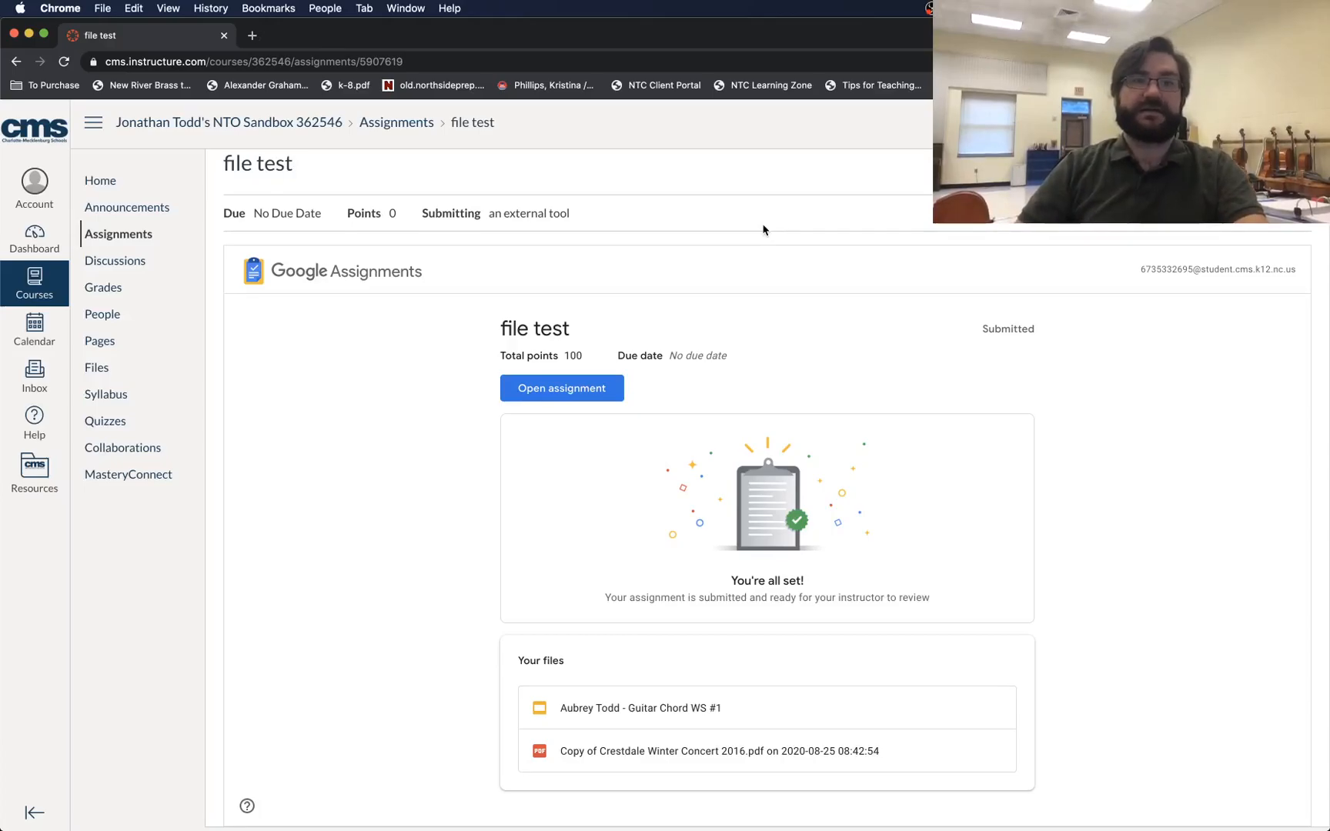
- Refresh file test in the teacher's browser window, open the student's submission and view its Crestdale Winter Concert PDF
key("super+grave")
key("super+r")
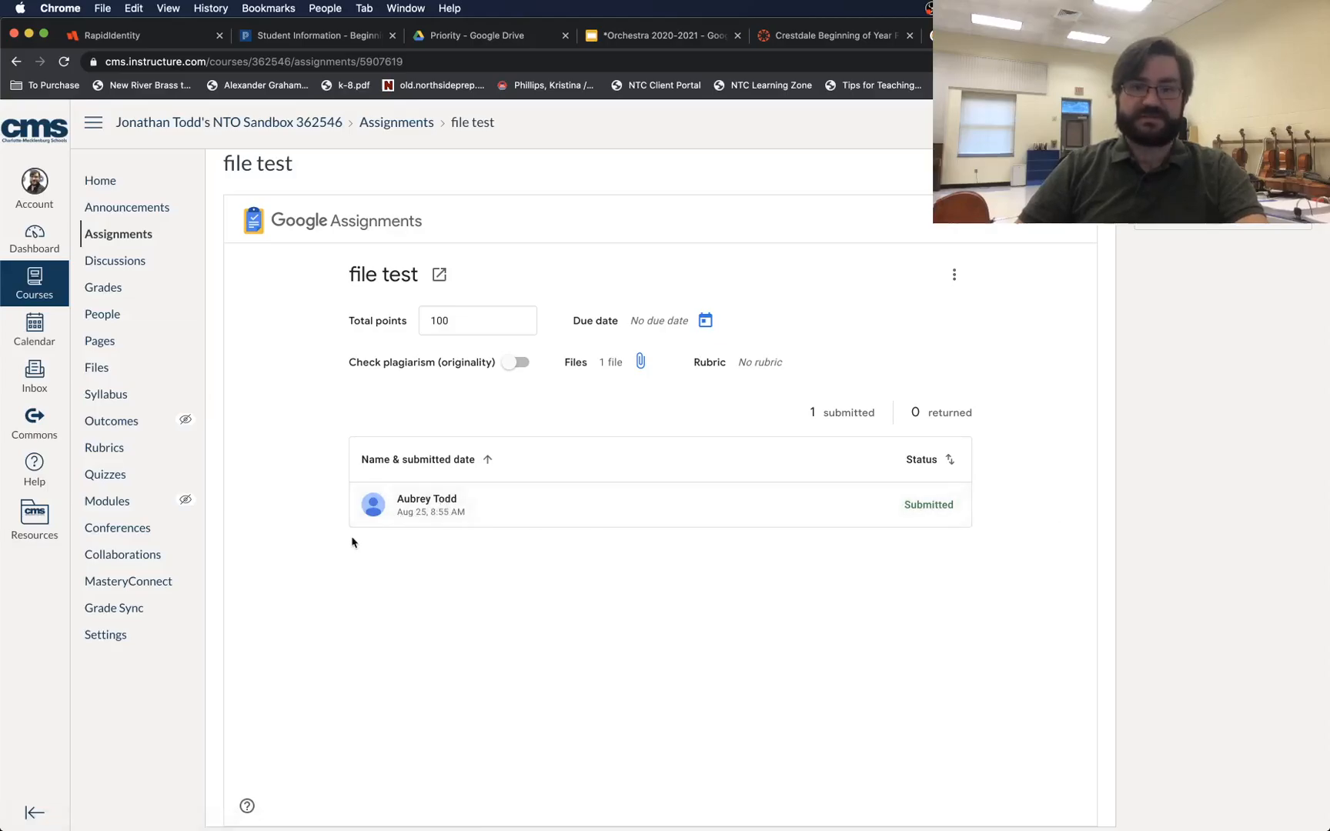
left_click(470, 509)
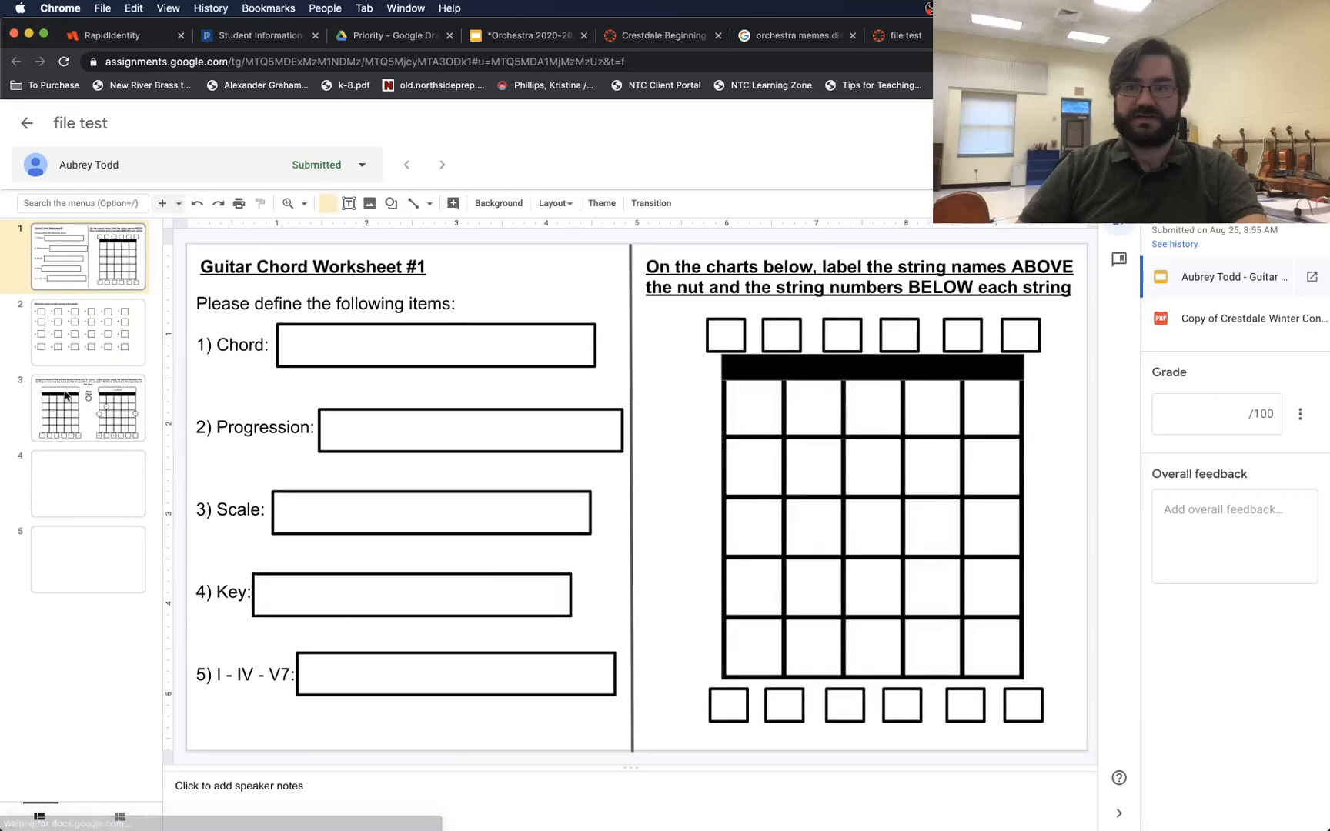
left_click(1207, 314)
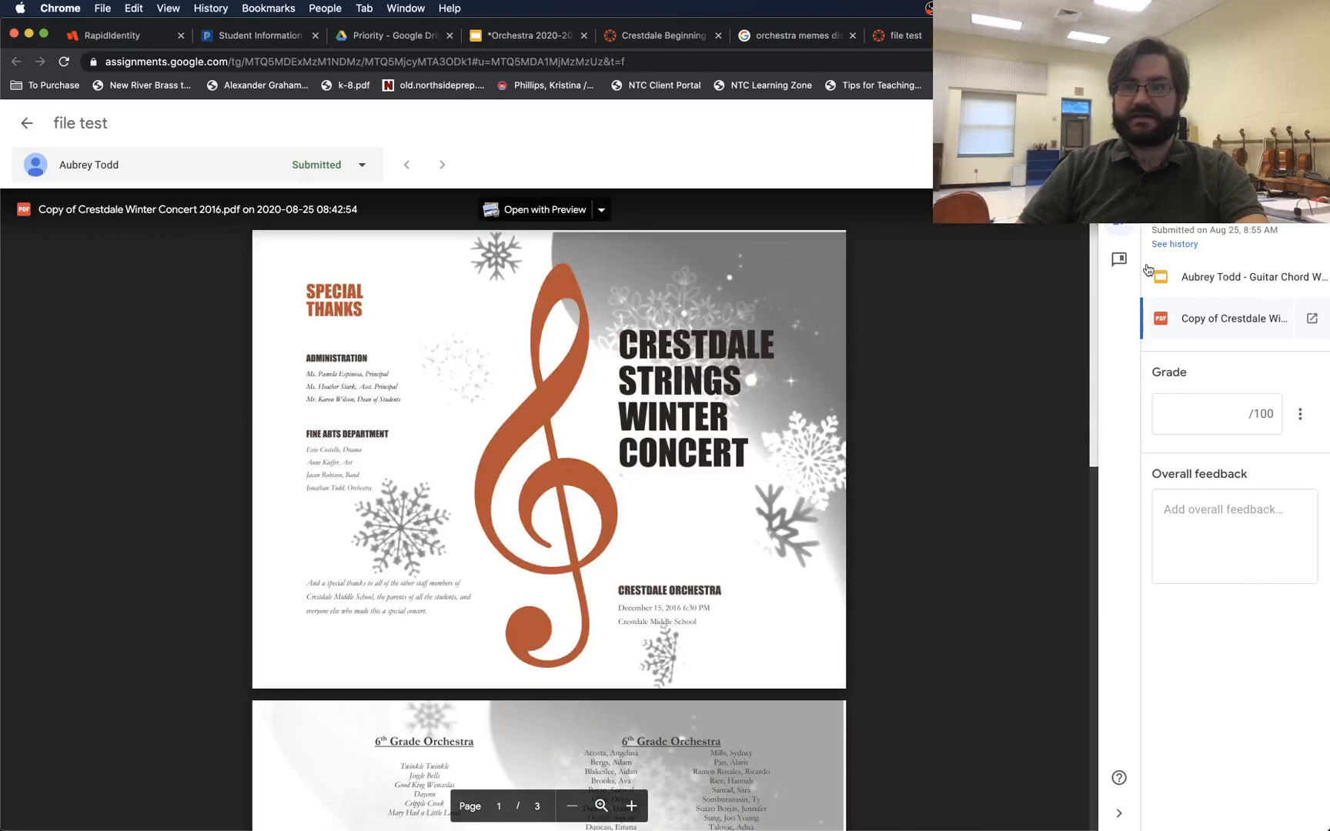
- View the comment bank, dismiss its introduction and go back to the submission's grading details
left_click(1123, 265)
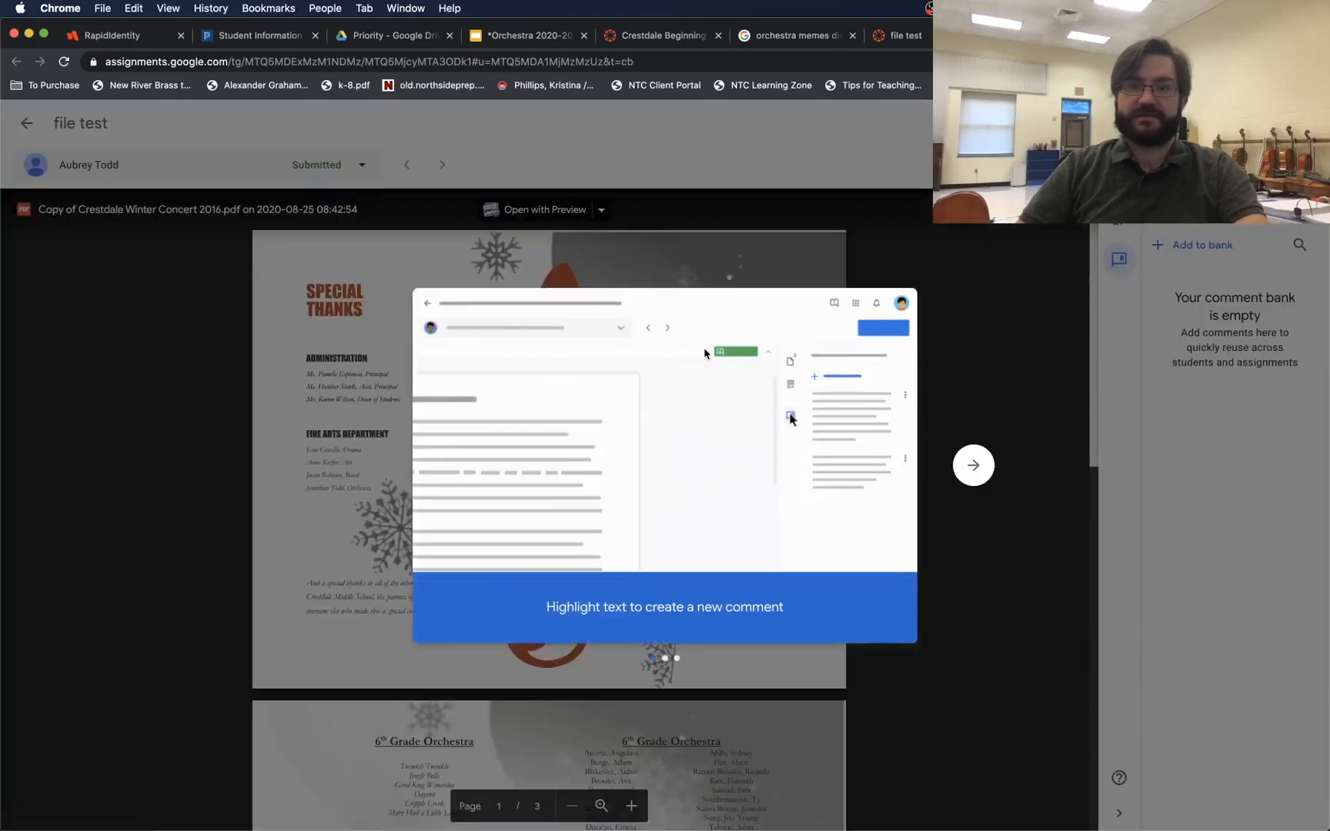
left_click(999, 455)
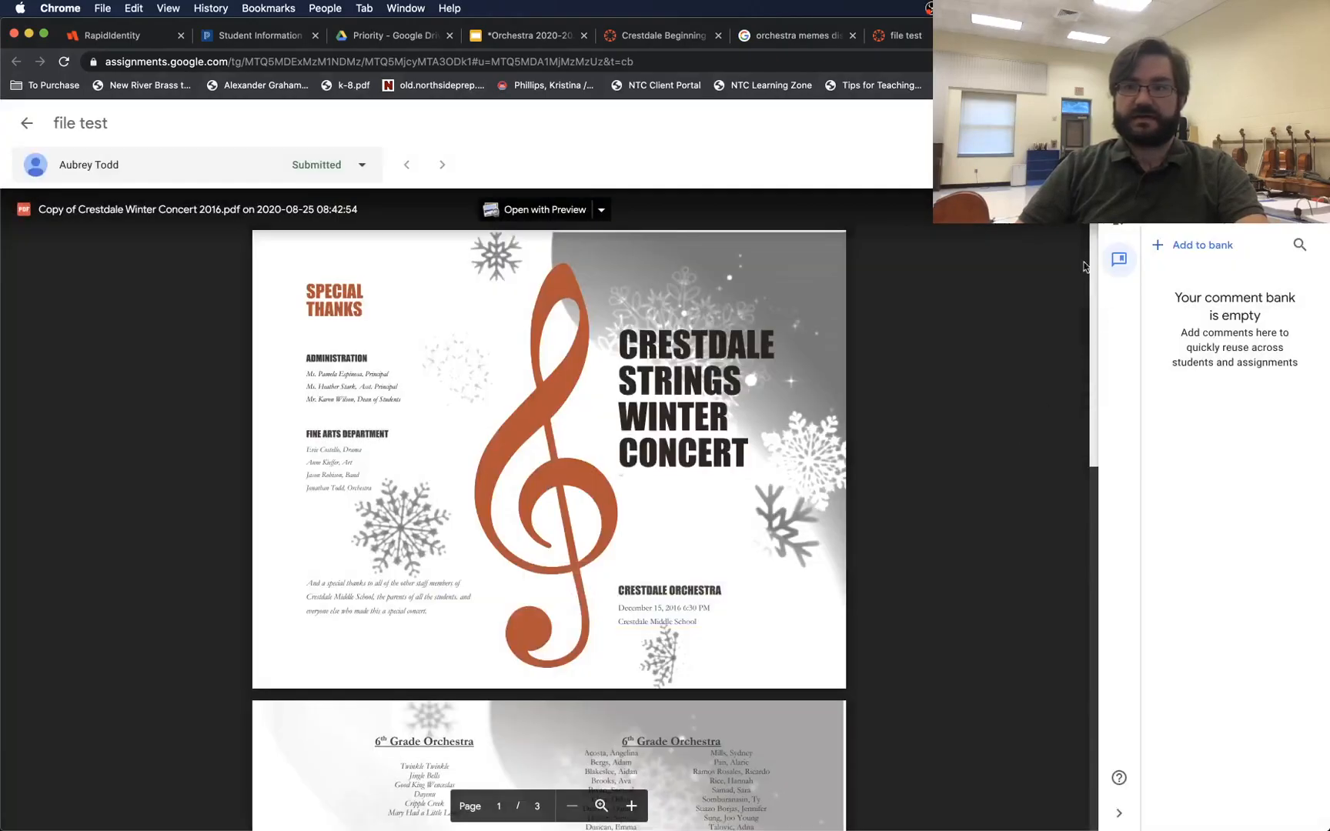
left_click(1129, 232)
- Examine the grade field, the overall feedback field and the options for returning the student's work
left_click(1217, 411)
left_click(1230, 543)
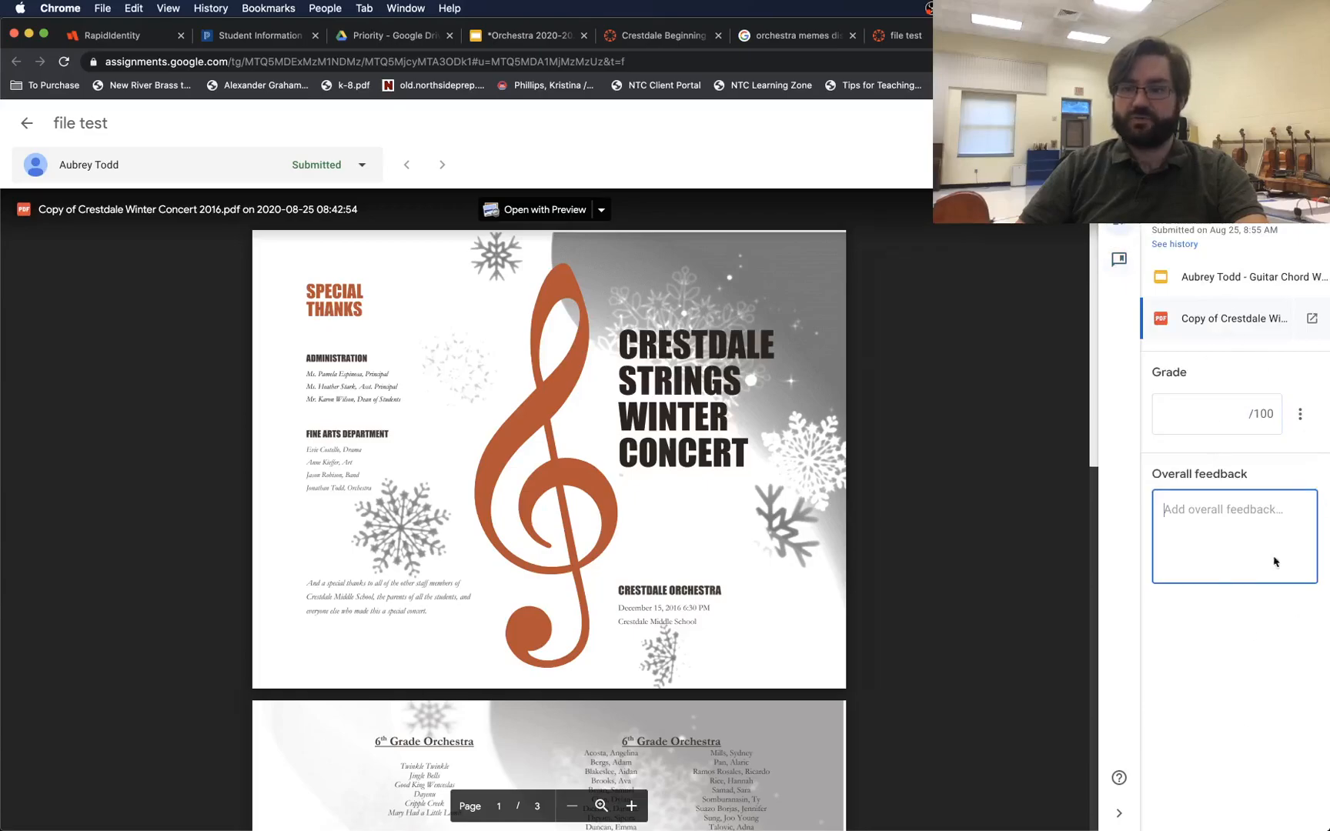
left_click(1303, 164)
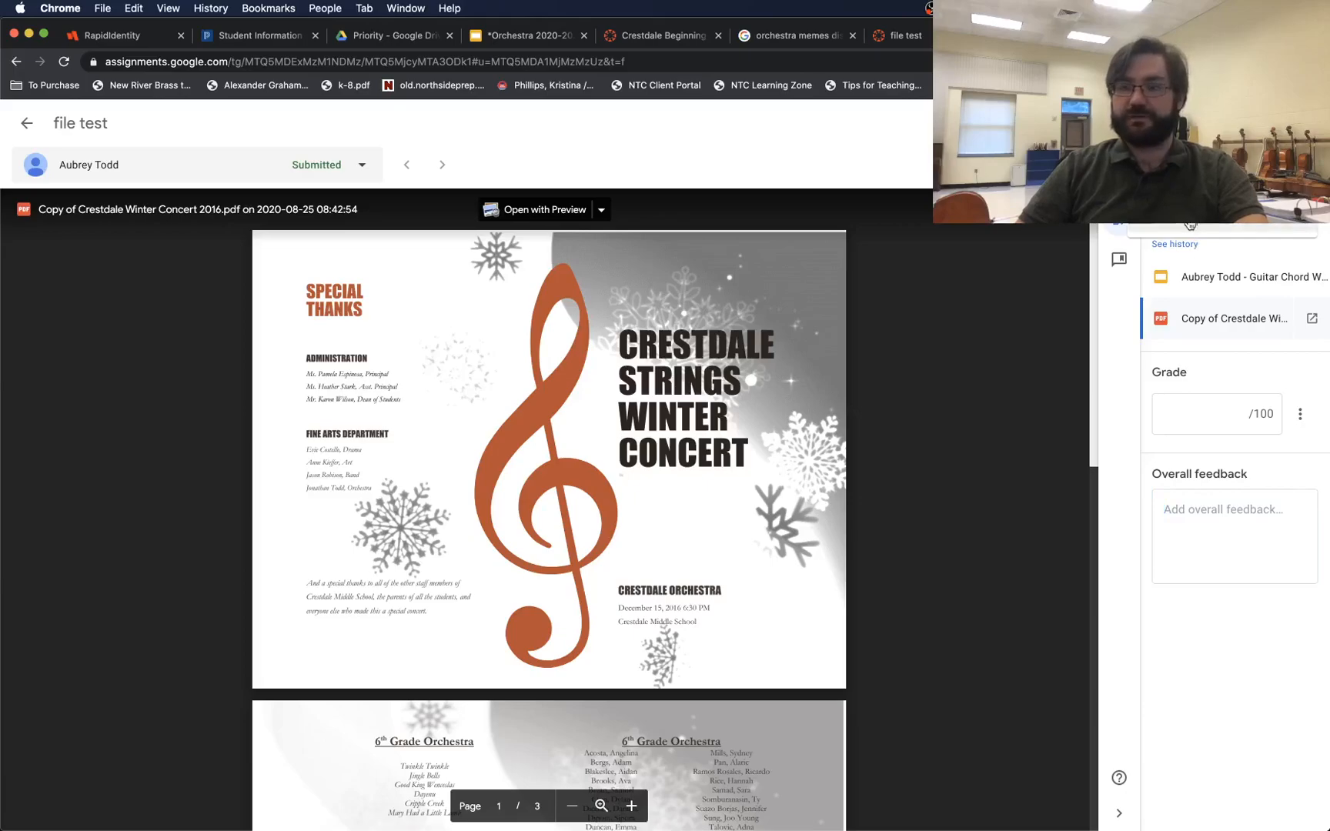
left_click(600, 234)
left_click(1196, 427)
- Go back to the file test submissions overview, reopen the student's submission and close it
left_click(27, 123)
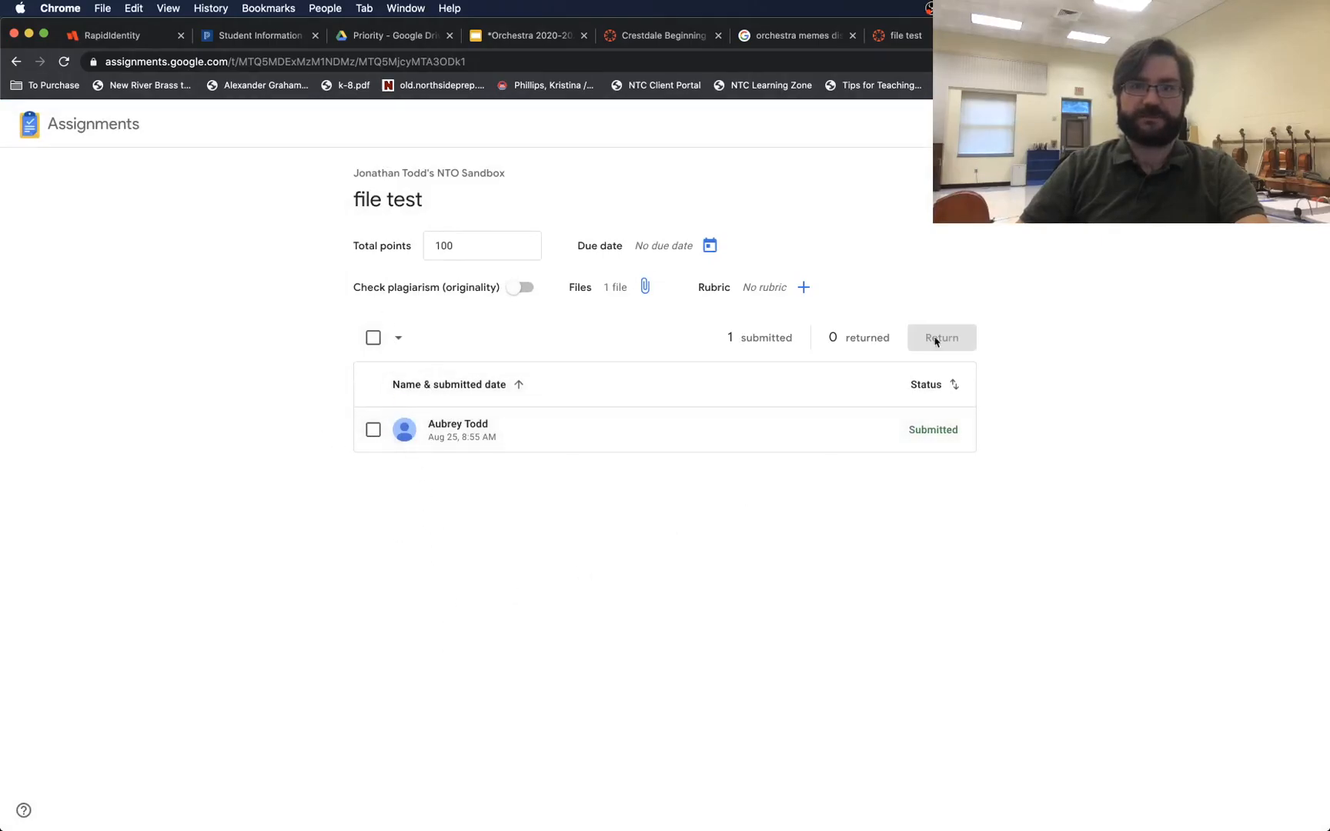
left_click(462, 427)
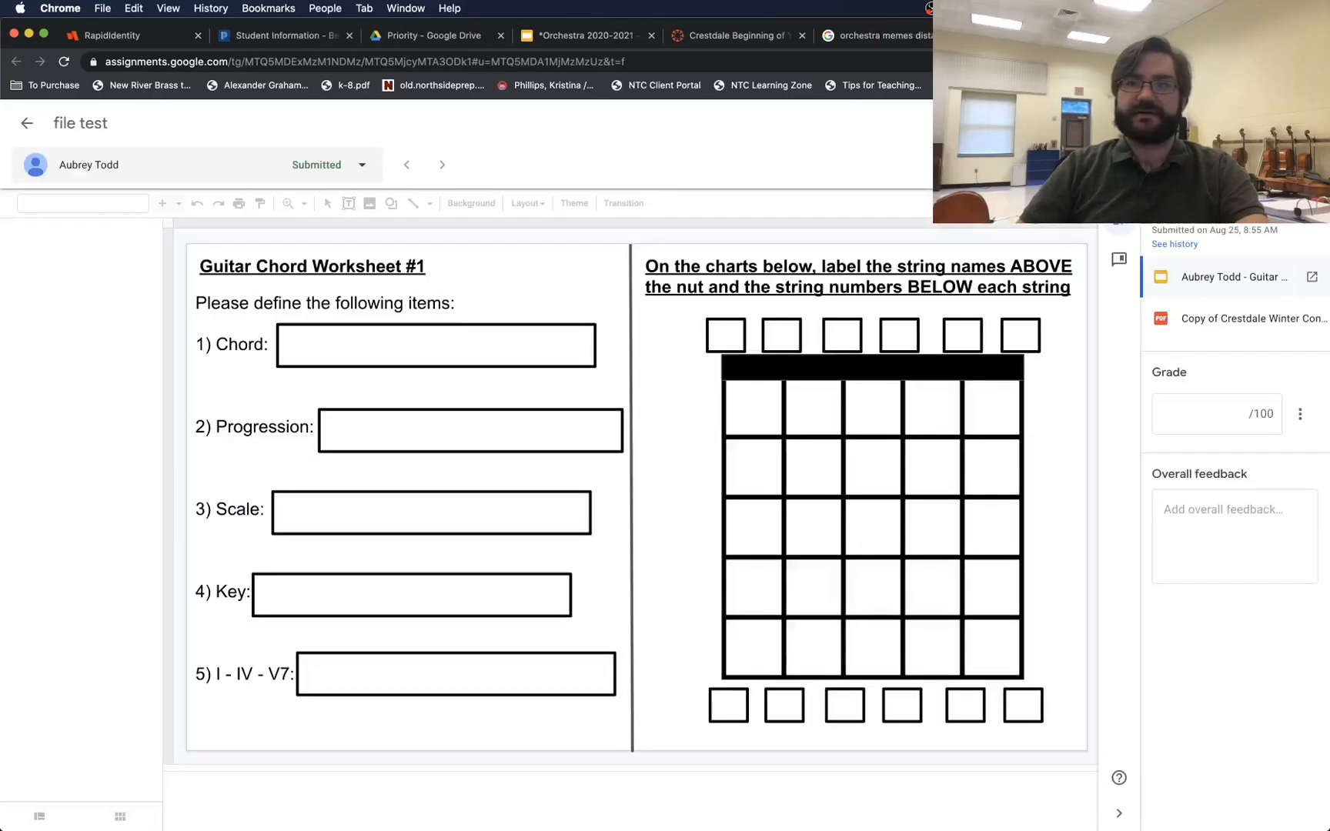
key("super+w")
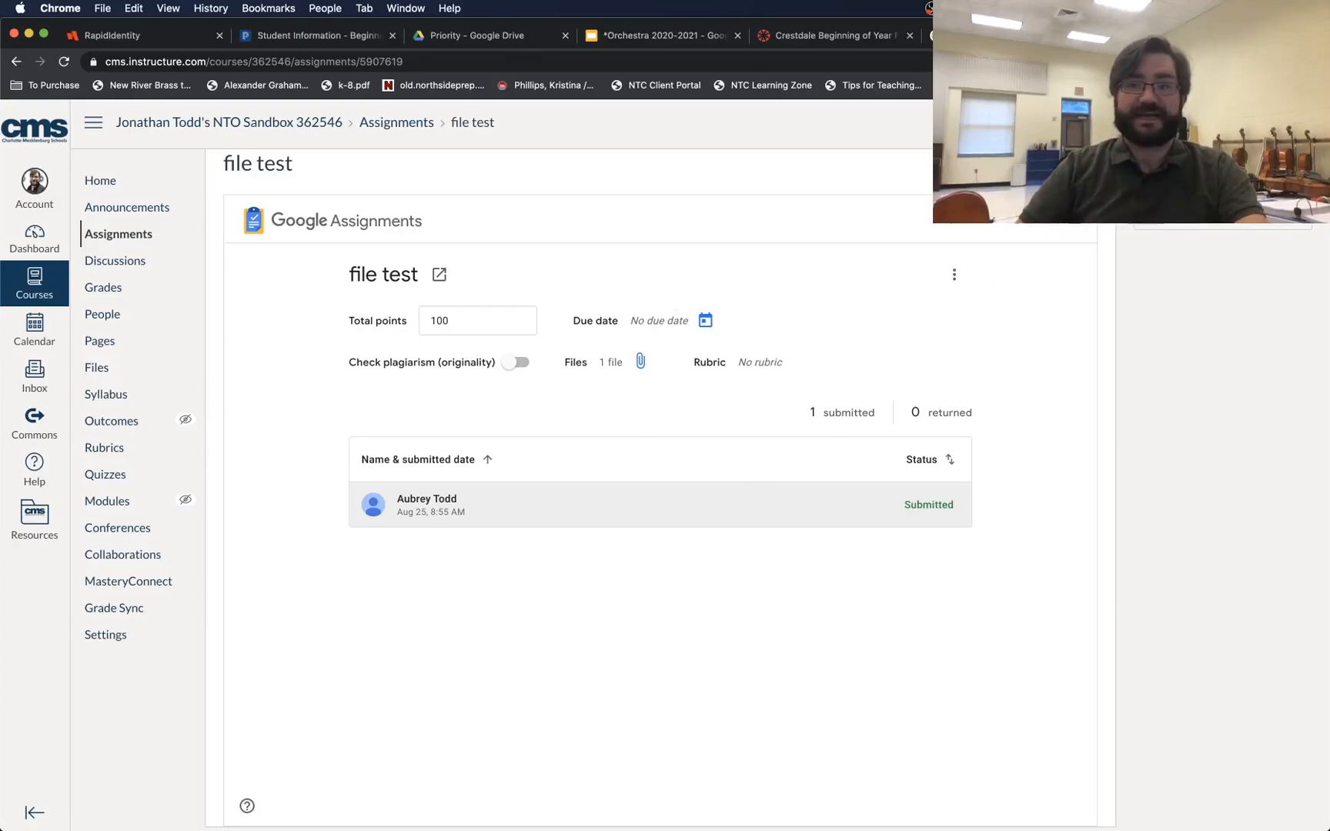
- View the student's submission in SpeedGrader through its Google Assignments link, check the grade field, and close the page
left_click(928, 506)
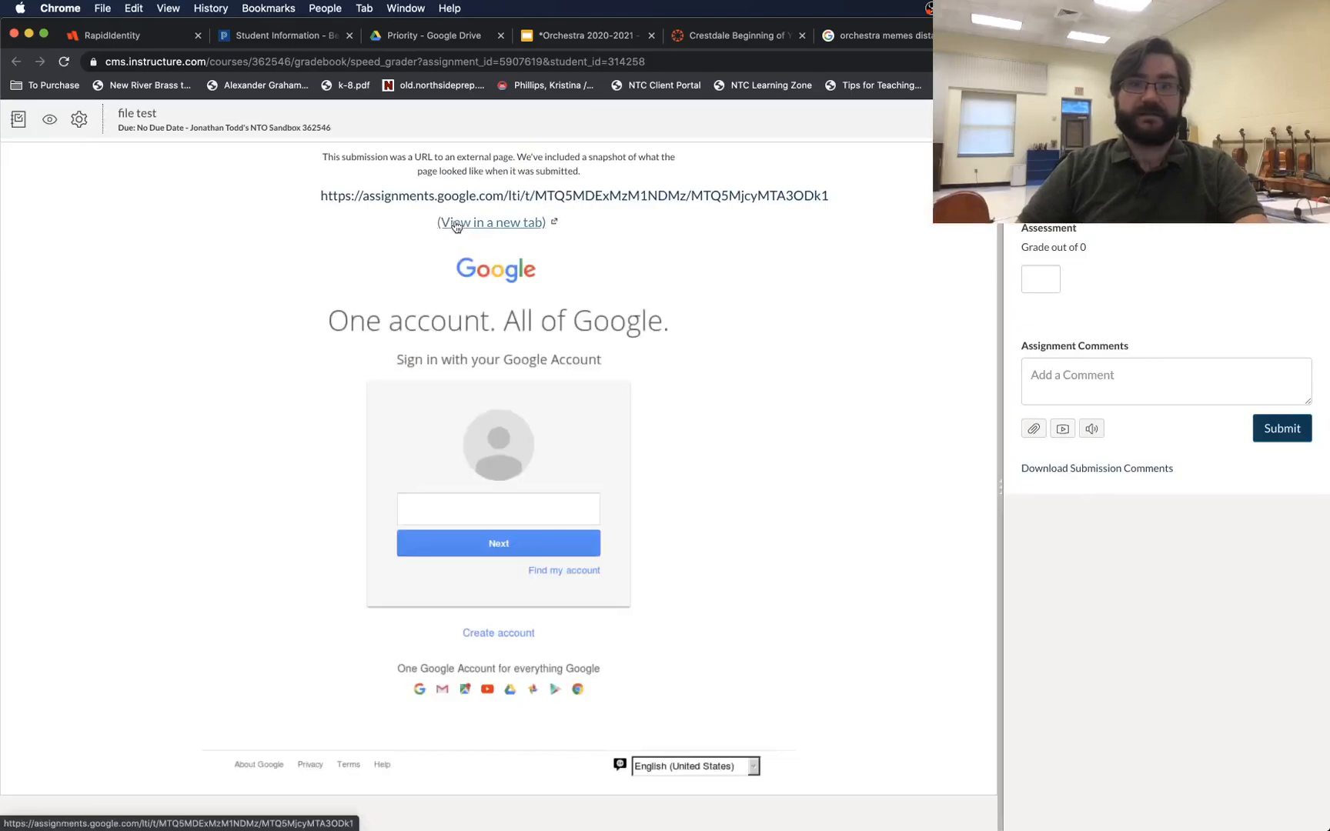
left_click(455, 198)
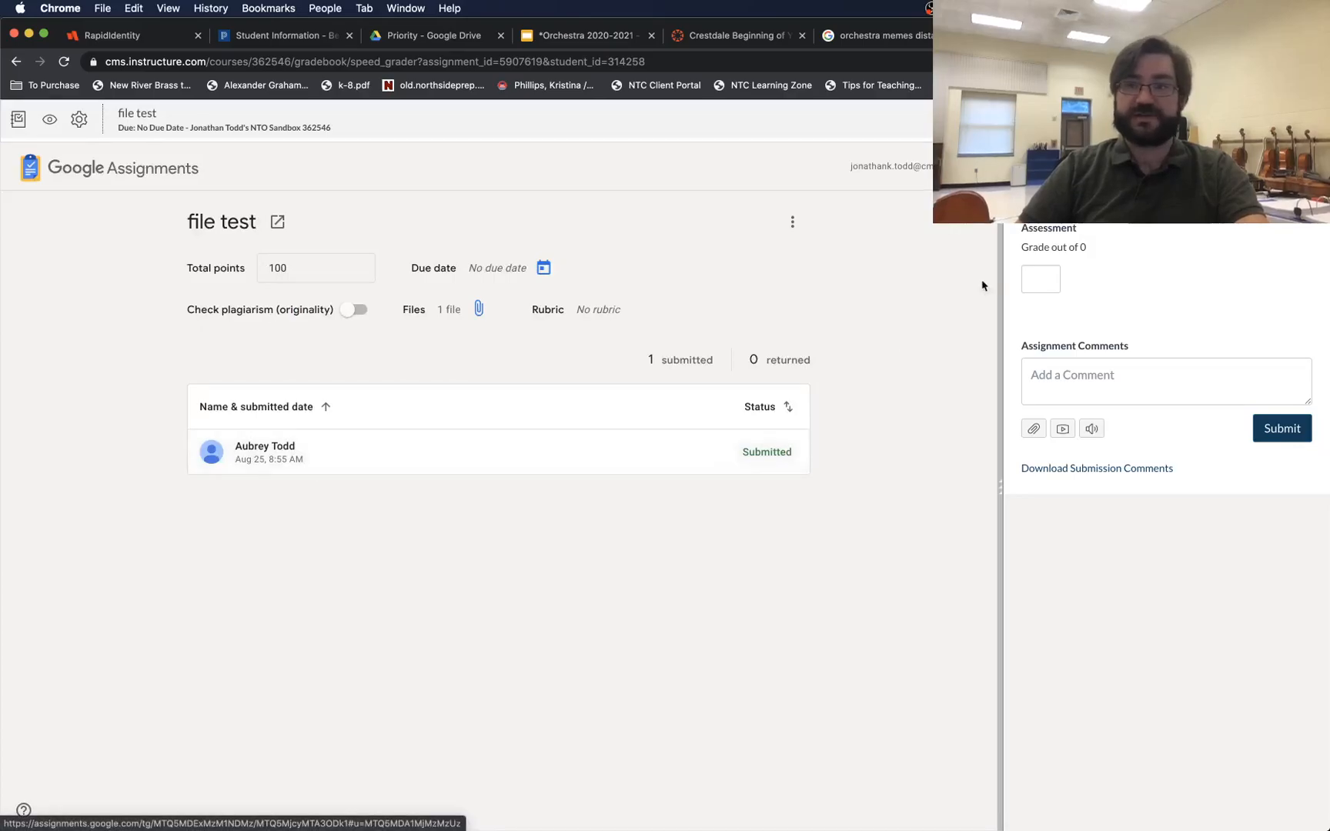
left_click(1025, 279)
left_click(698, 215)
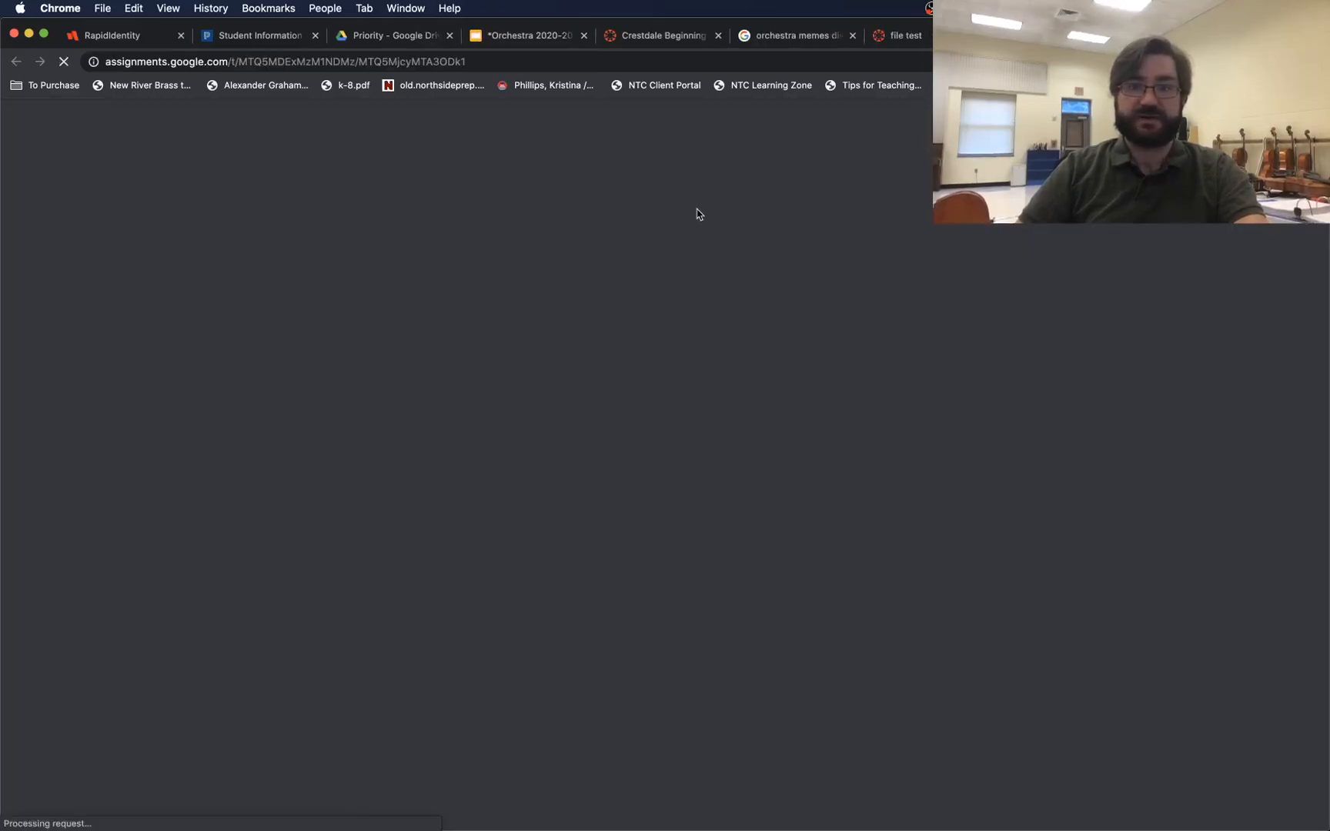
key("super+w")
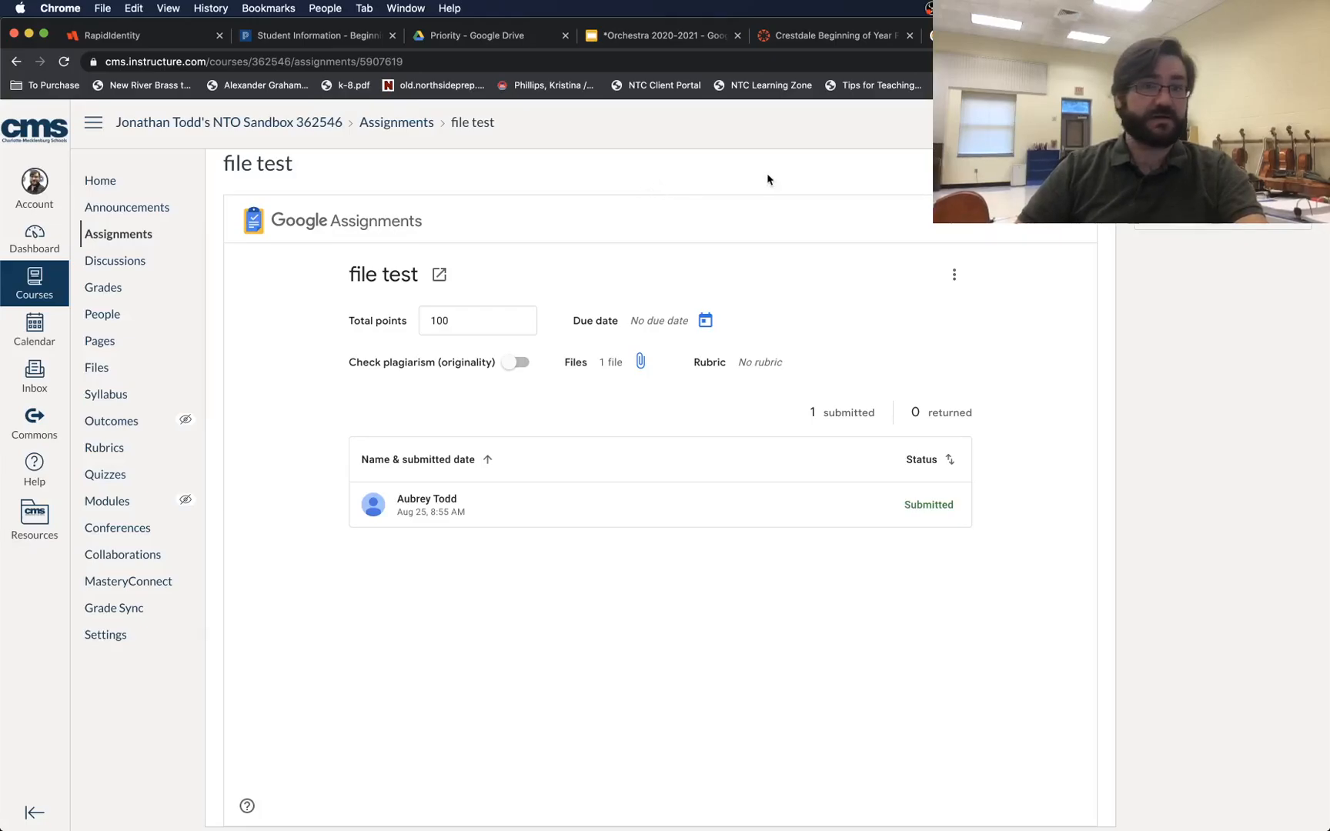
- Switch to Google Drive and browse My Drive to the #2020-2021 Yearly Items folder inside Admin Items
left_click(507, 42)
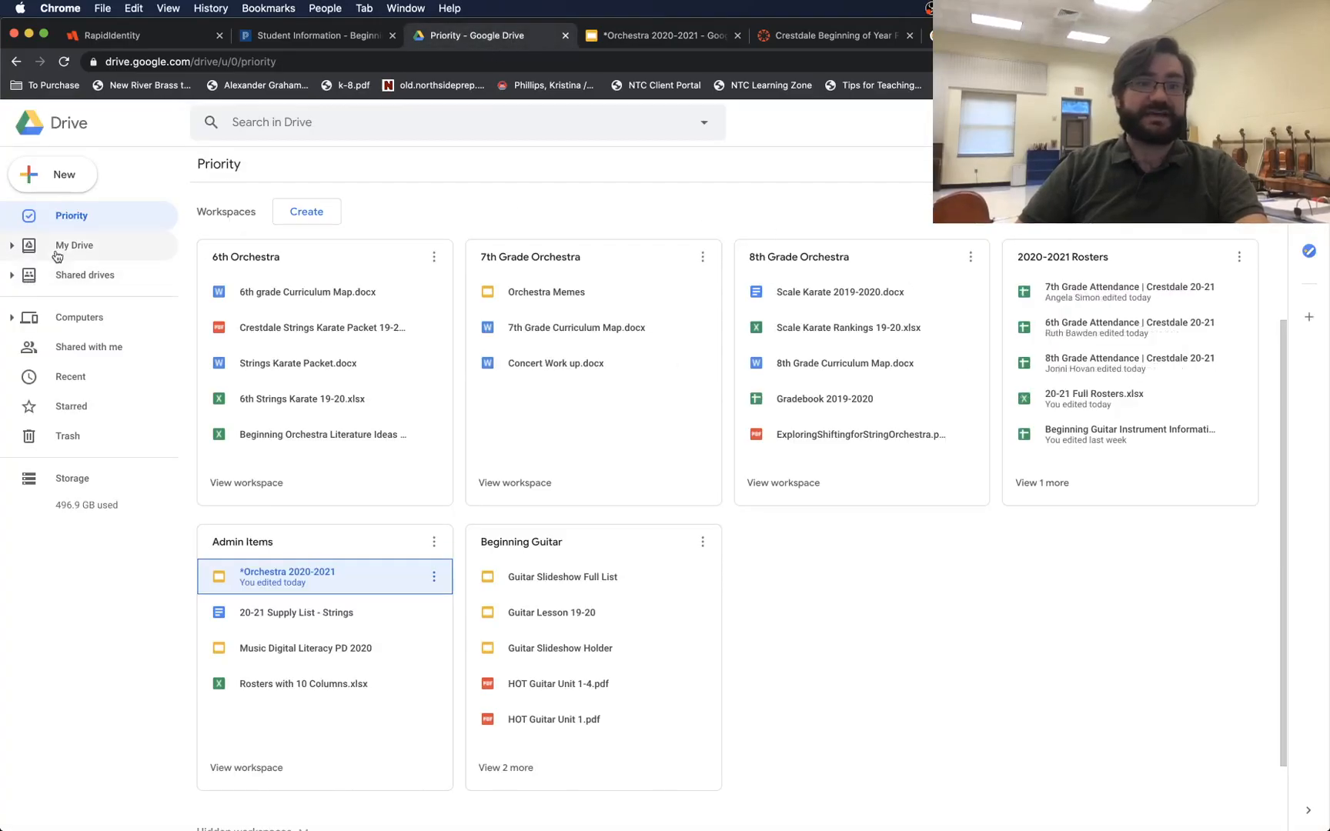
left_click(57, 254)
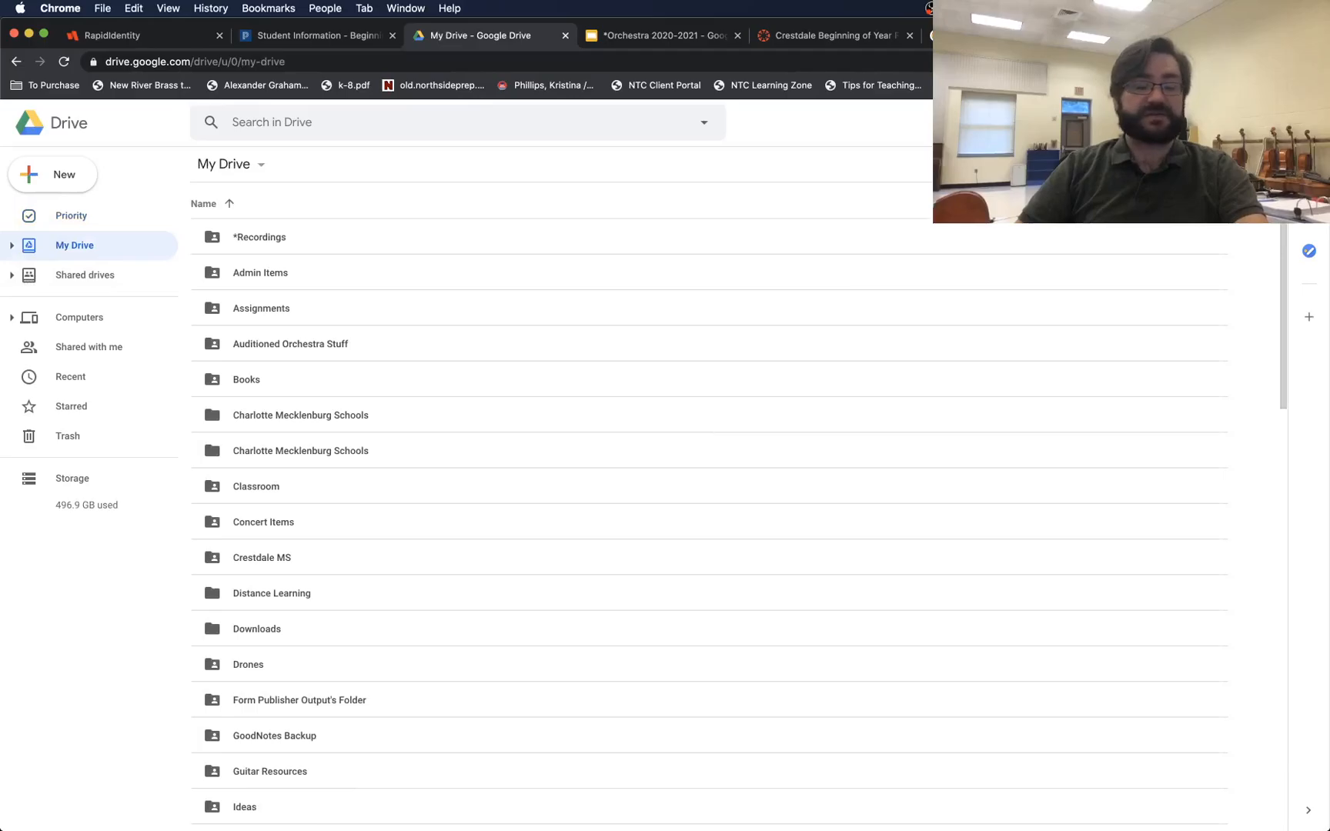
double_click(272, 283)
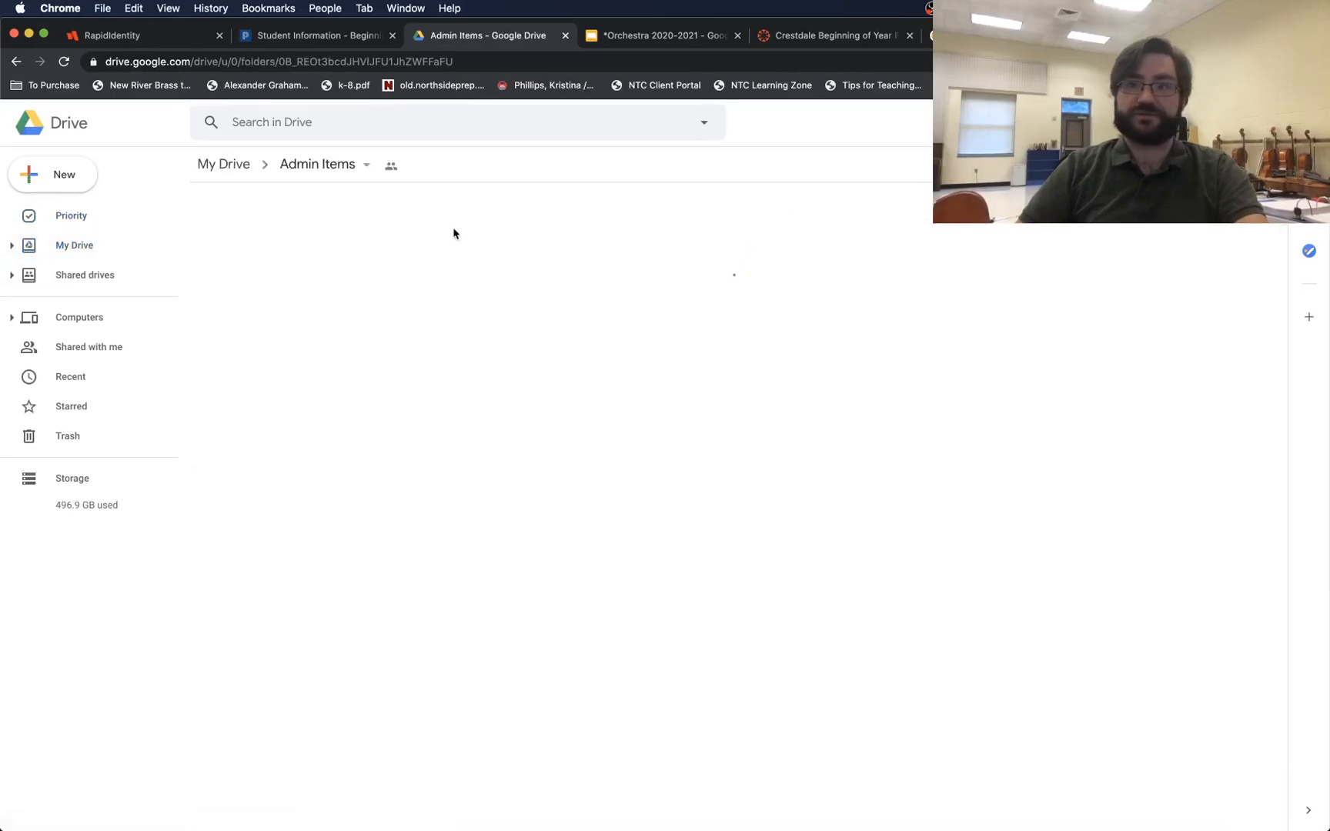
double_click(265, 274)
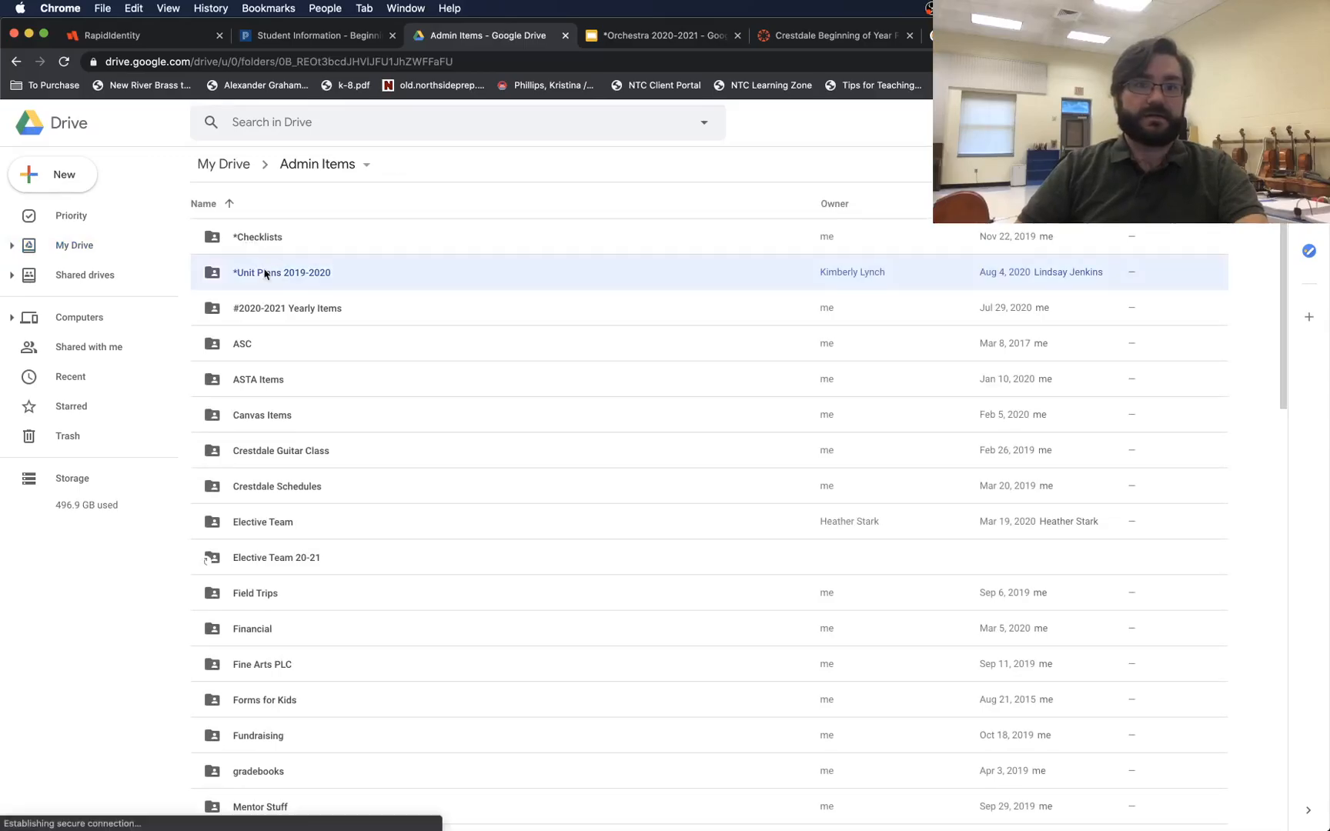
key("super+Left")
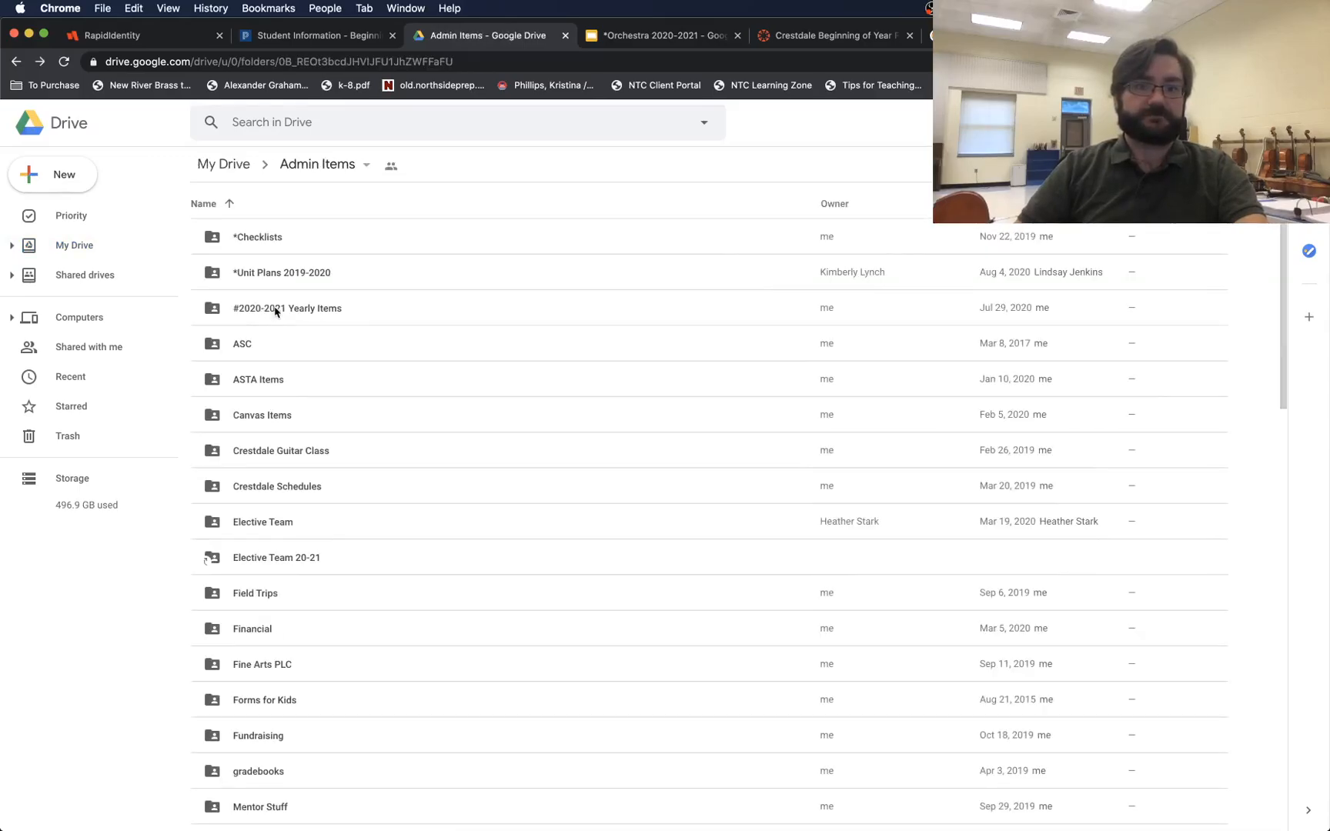
double_click(277, 308)
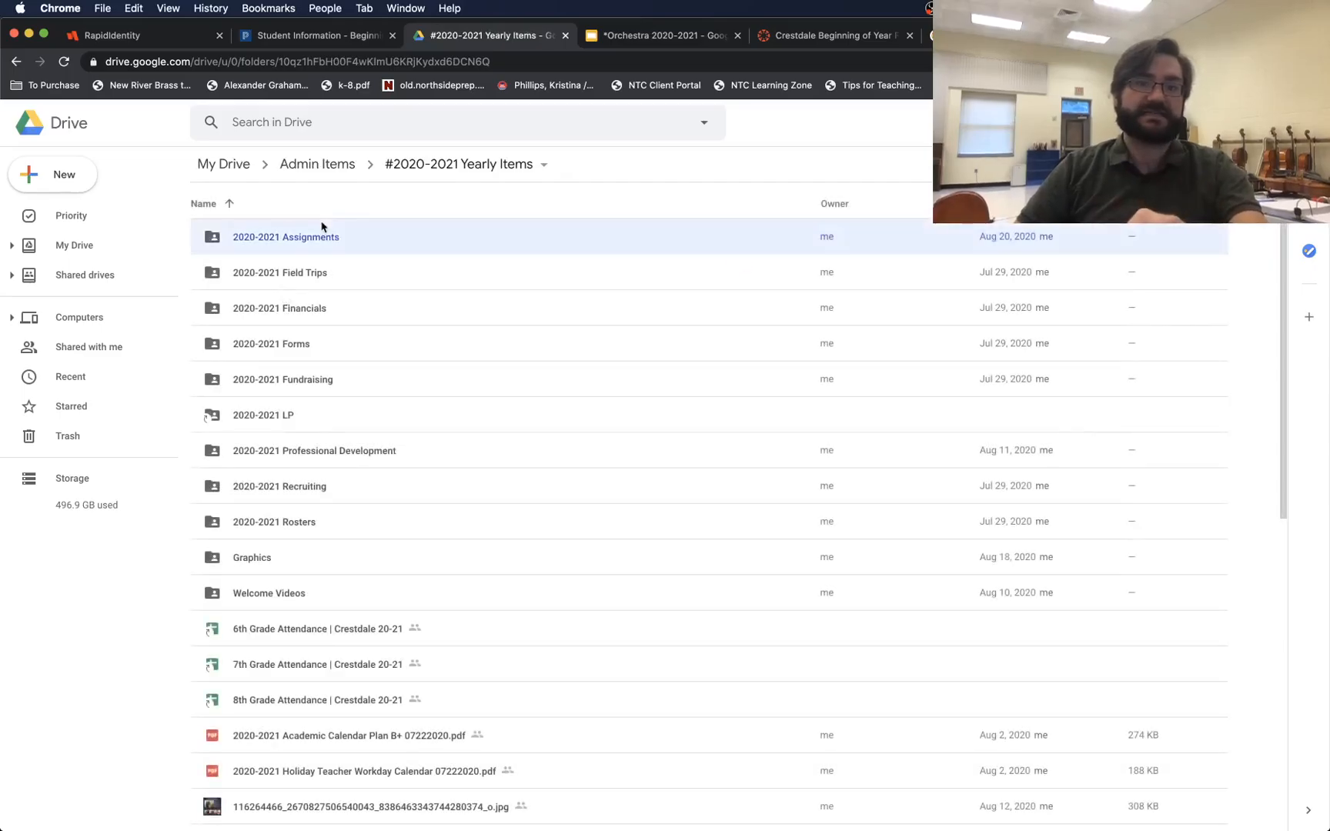
- Open the newest file test folder under 2020-2021 Assignments, Canvas Created Assignments and NTO Sandbox, and examine the submitted files
double_click(321, 229)
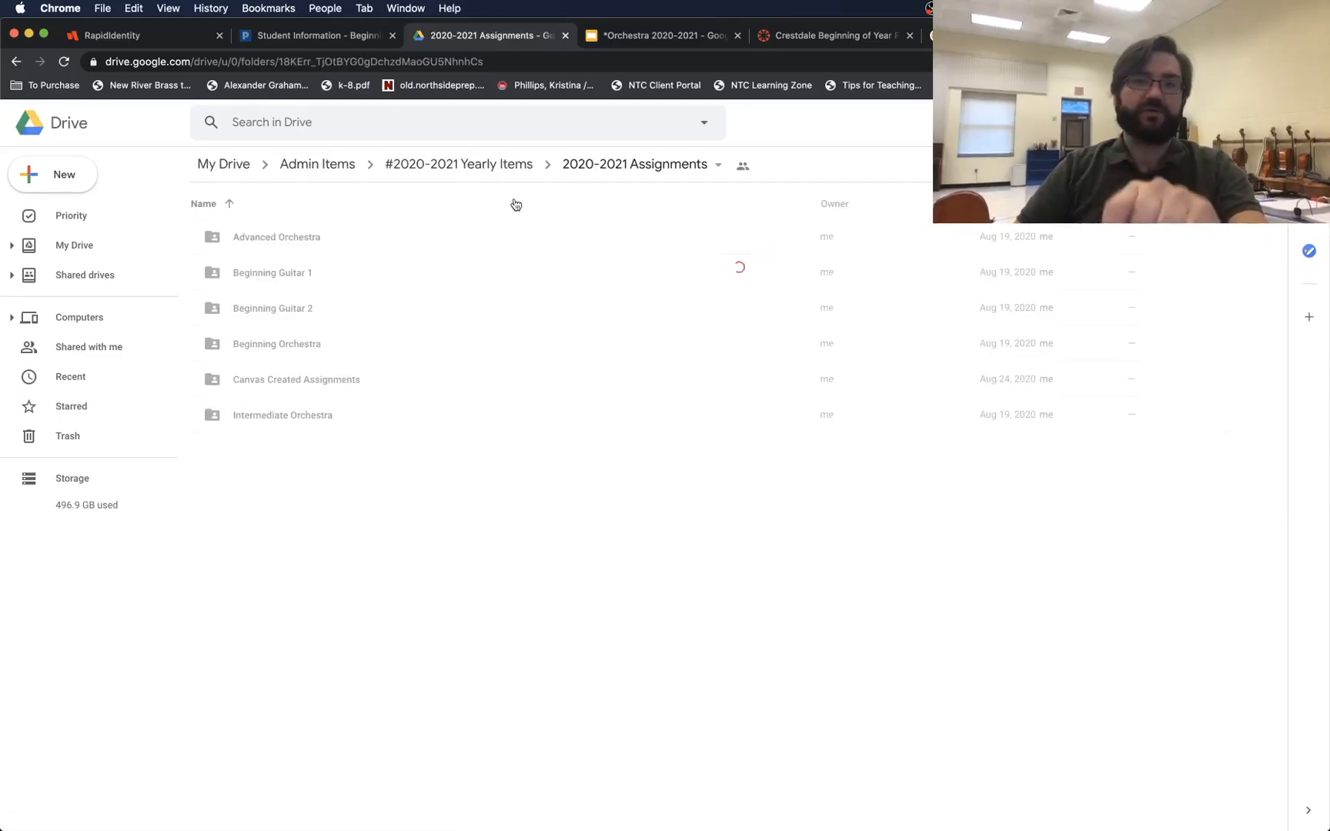
left_click(353, 390)
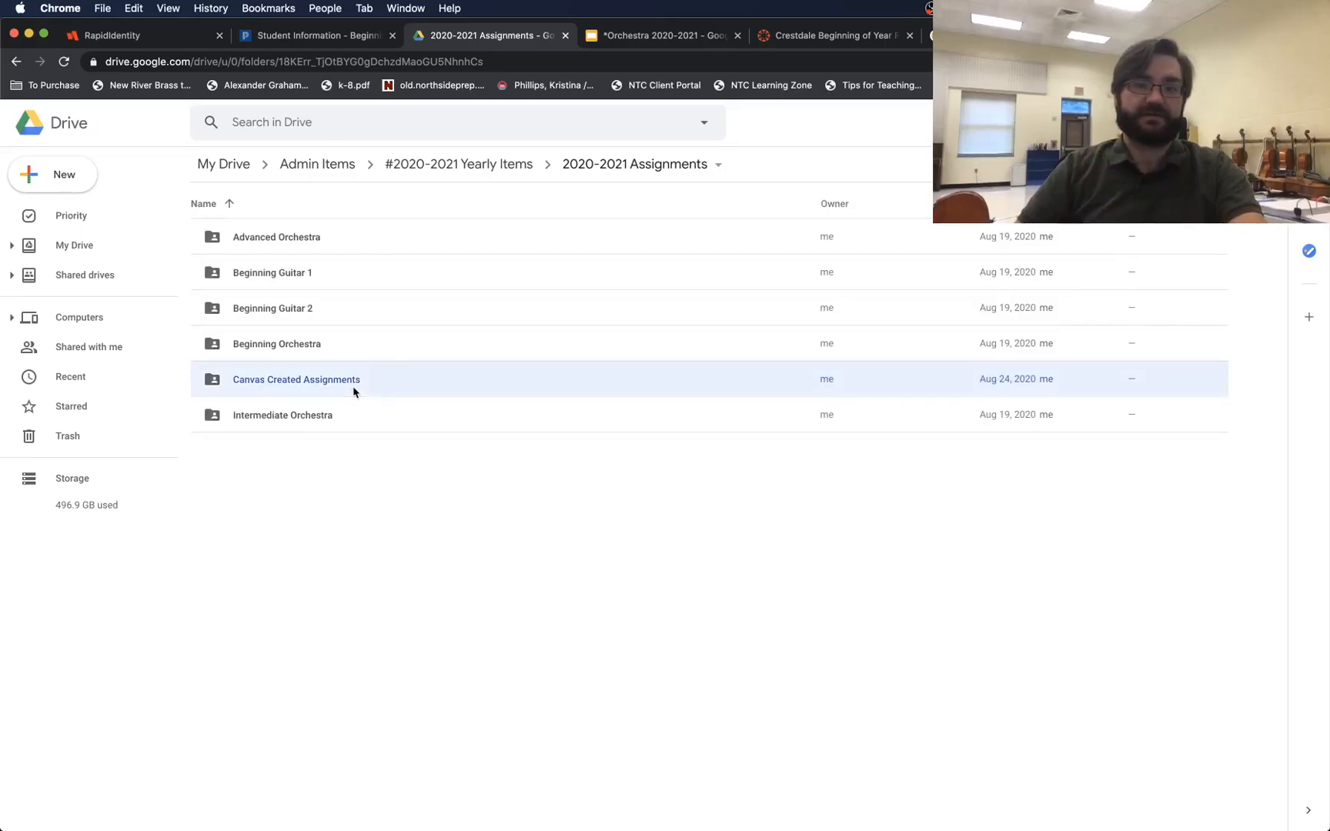
double_click(353, 390)
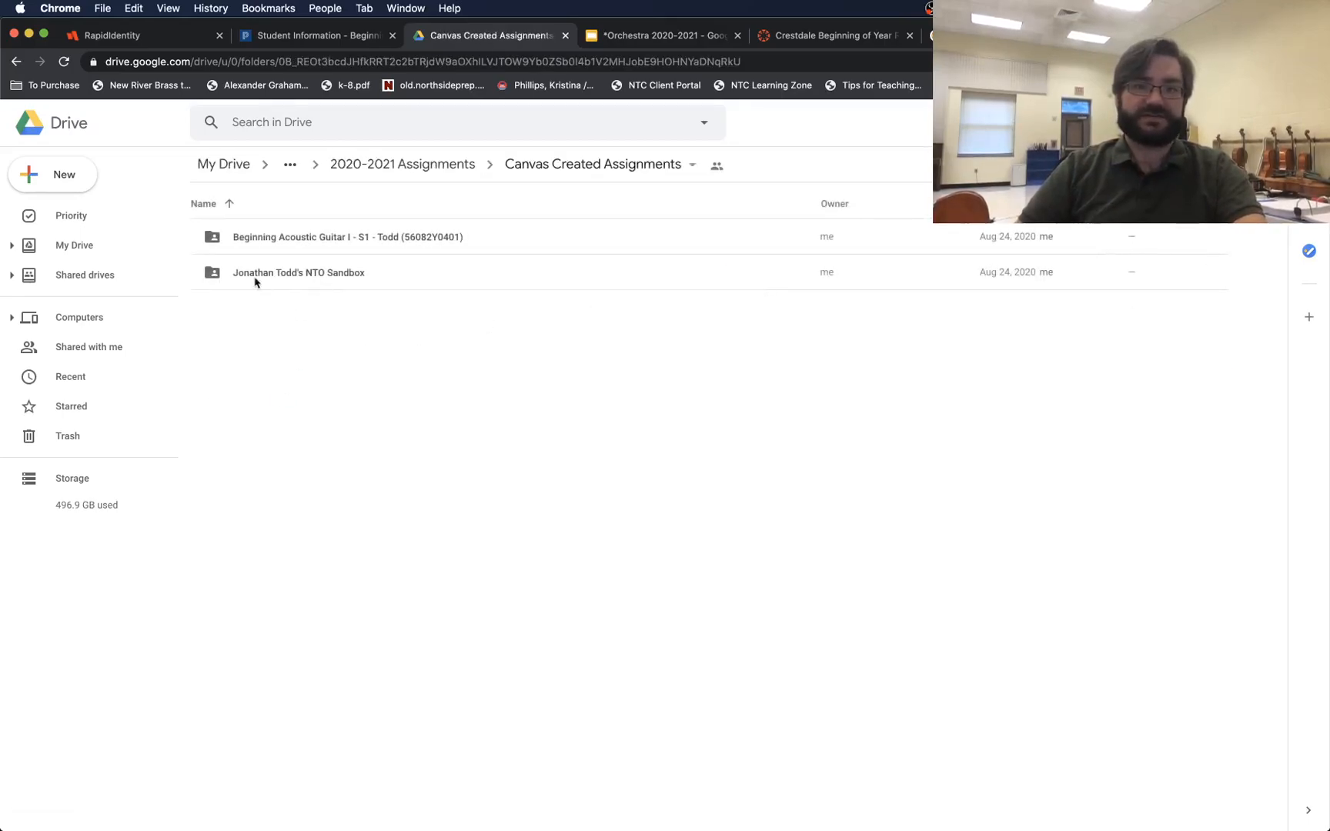
double_click(279, 281)
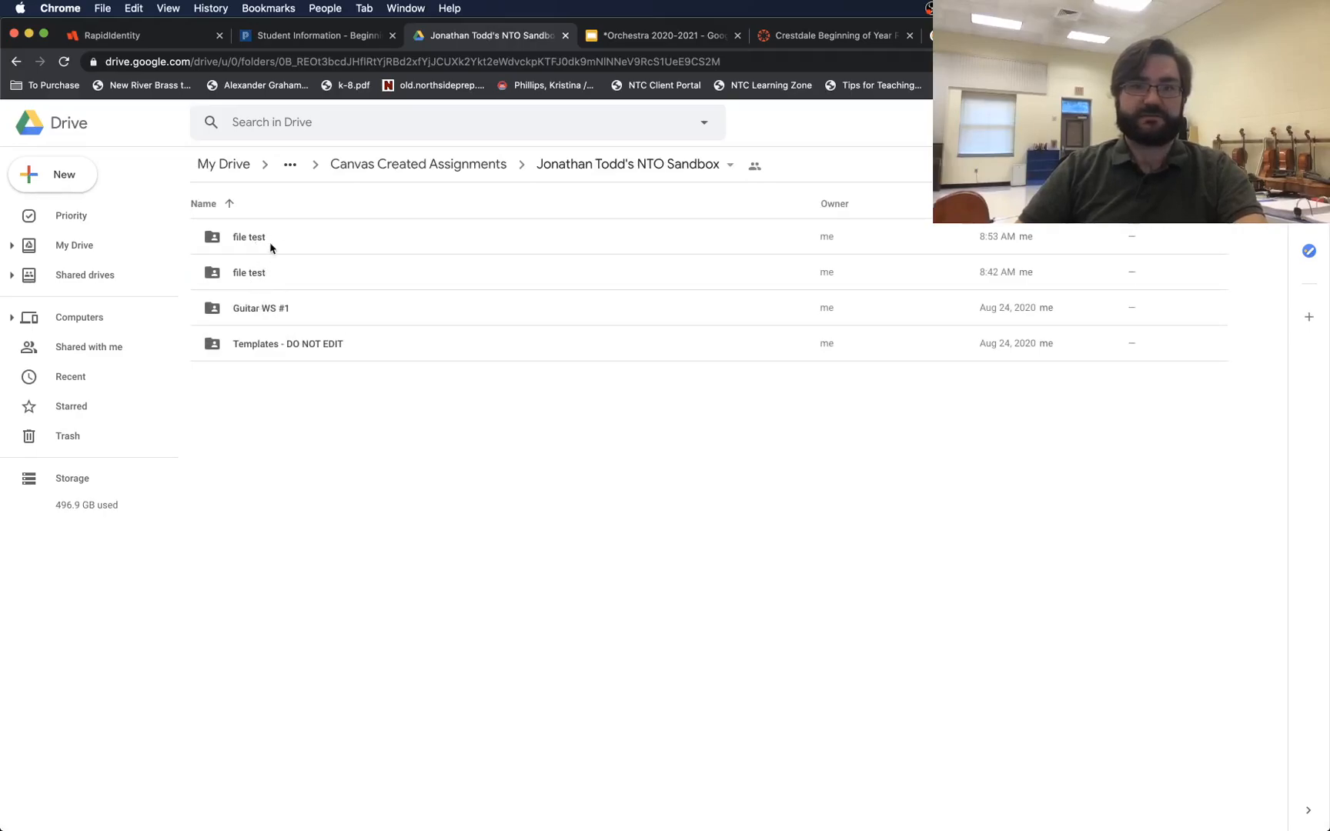
double_click(239, 236)
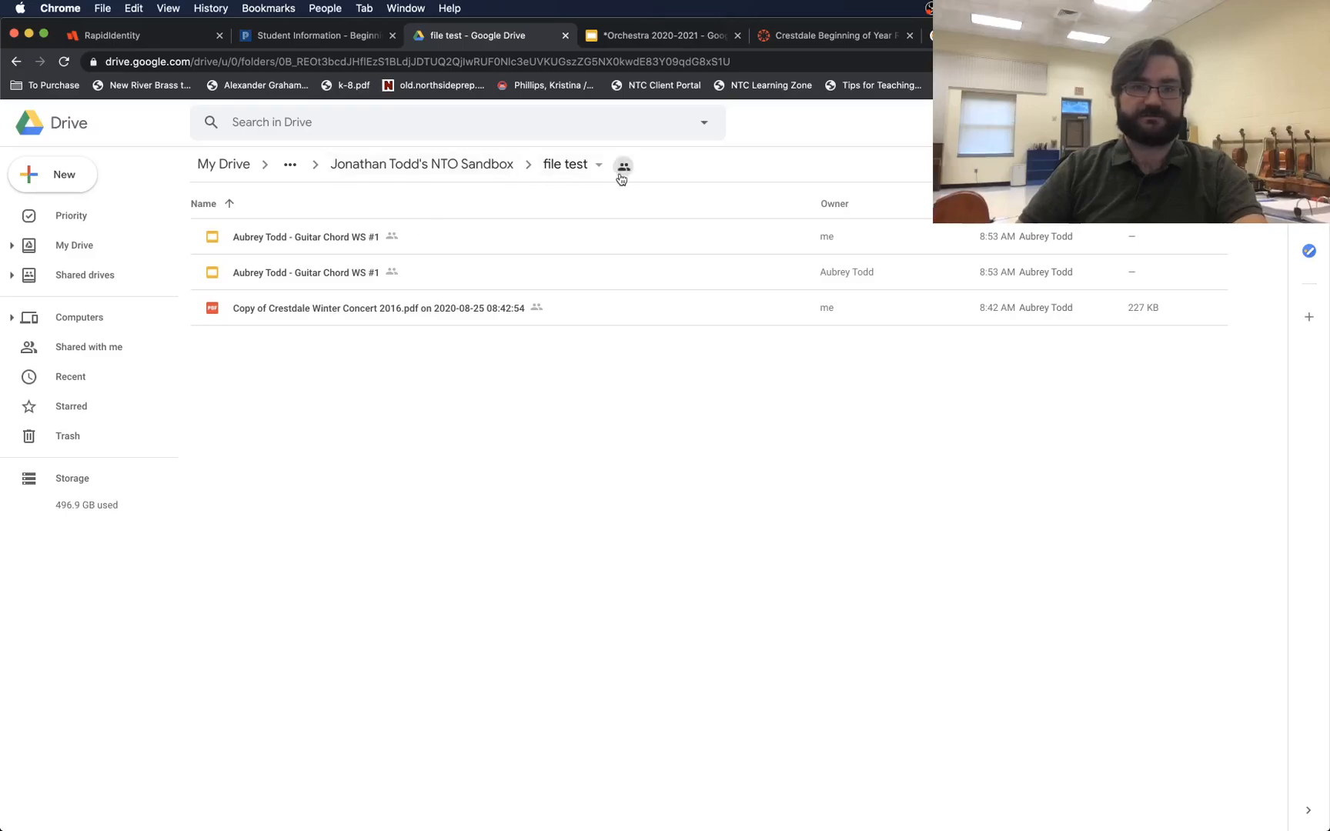
left_click(570, 166)
left_click(473, 172)
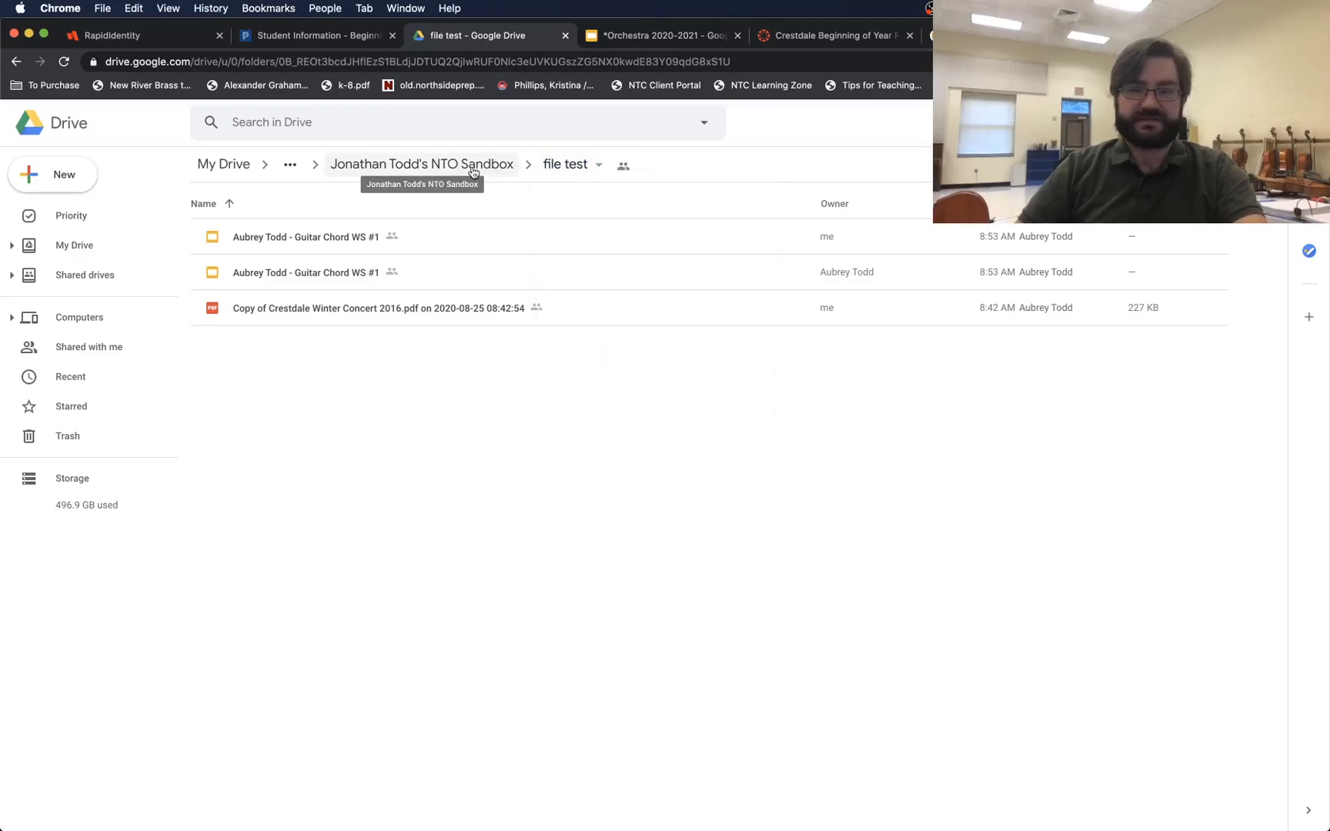
- Switch to the student's browser window, load the student's Google Drive, and open the NTO Sandbox folder inside Assignments to view its contents
key("super+grave")
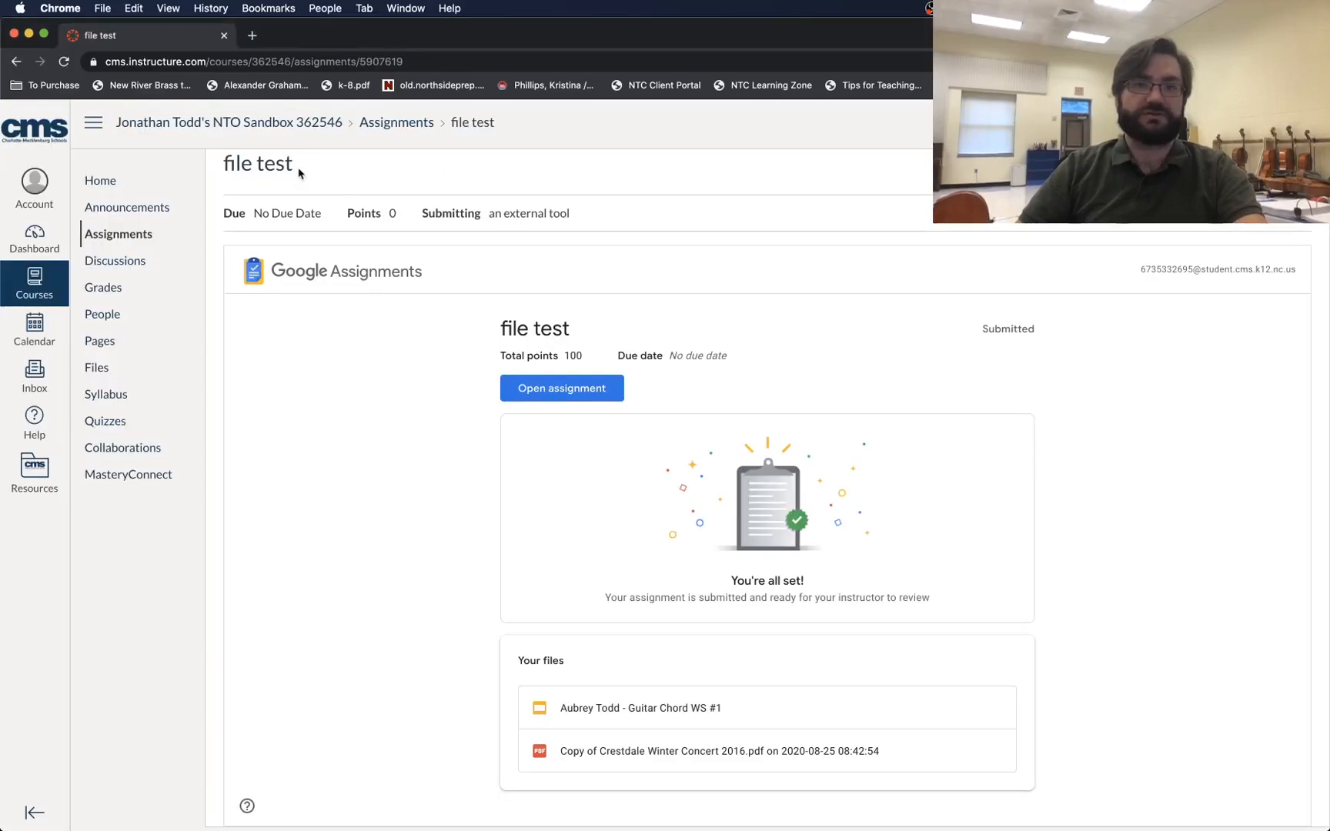
key("super+t")
type("d")
key("Return")
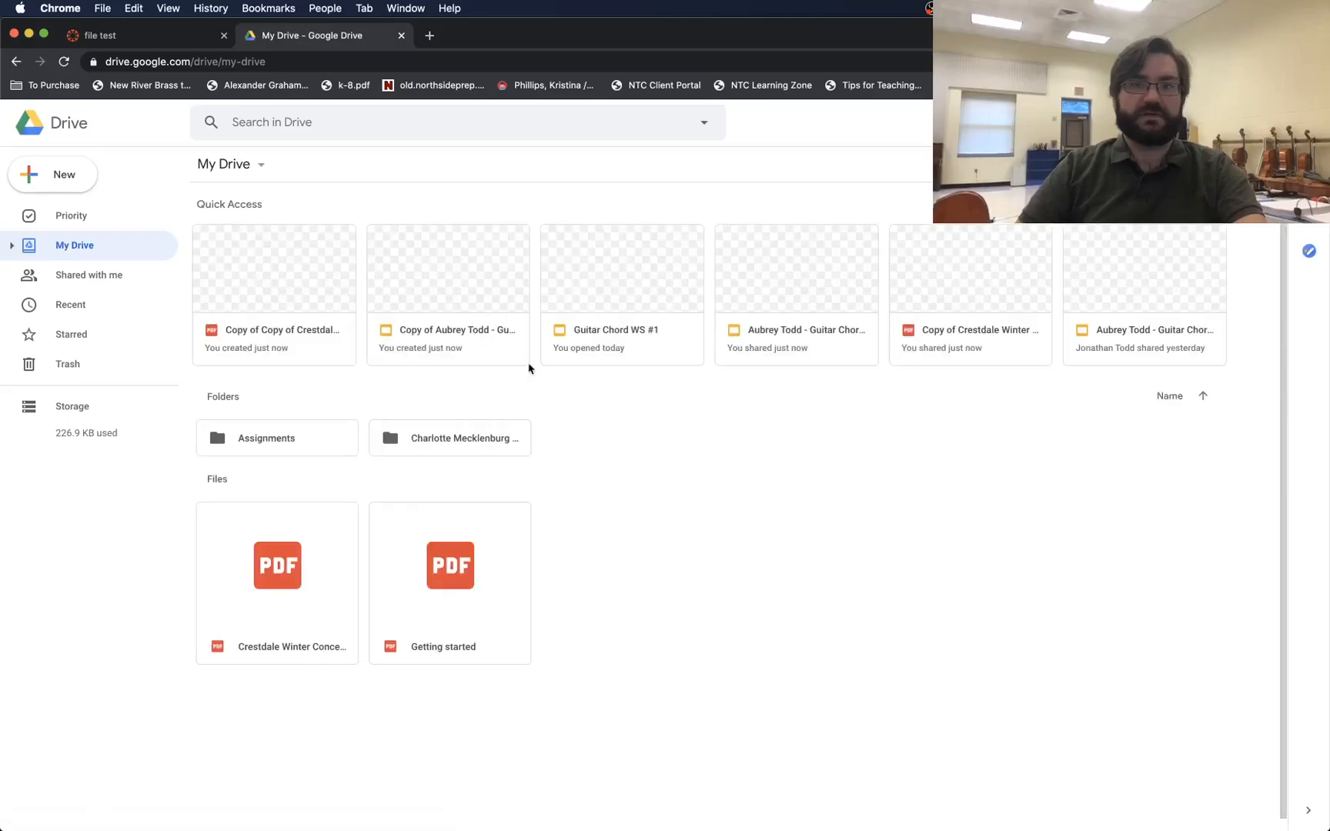
double_click(309, 455)
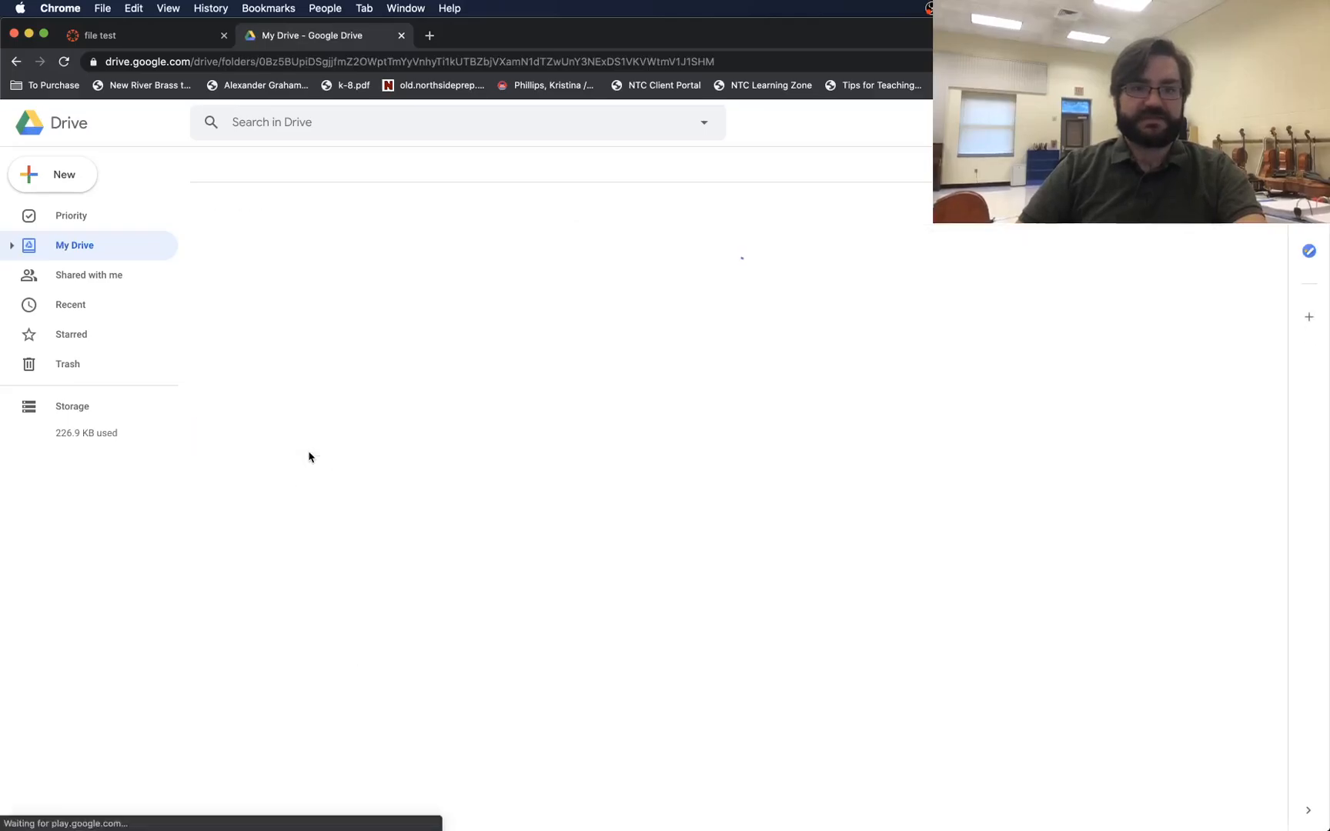
double_click(273, 243)
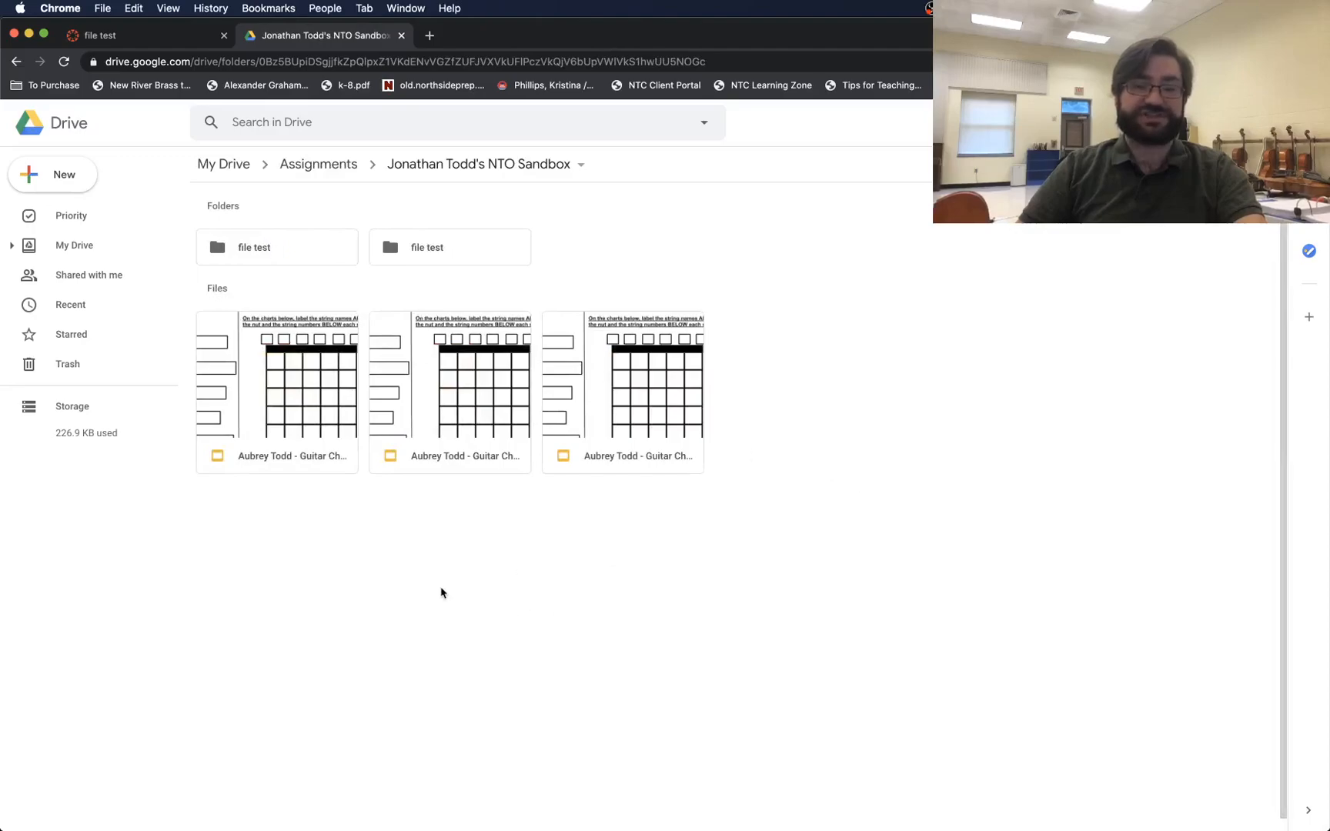
- Go back to the student's My Drive, close the Drive page, and return to the teacher's file test folder window
key("super+bracketleft")
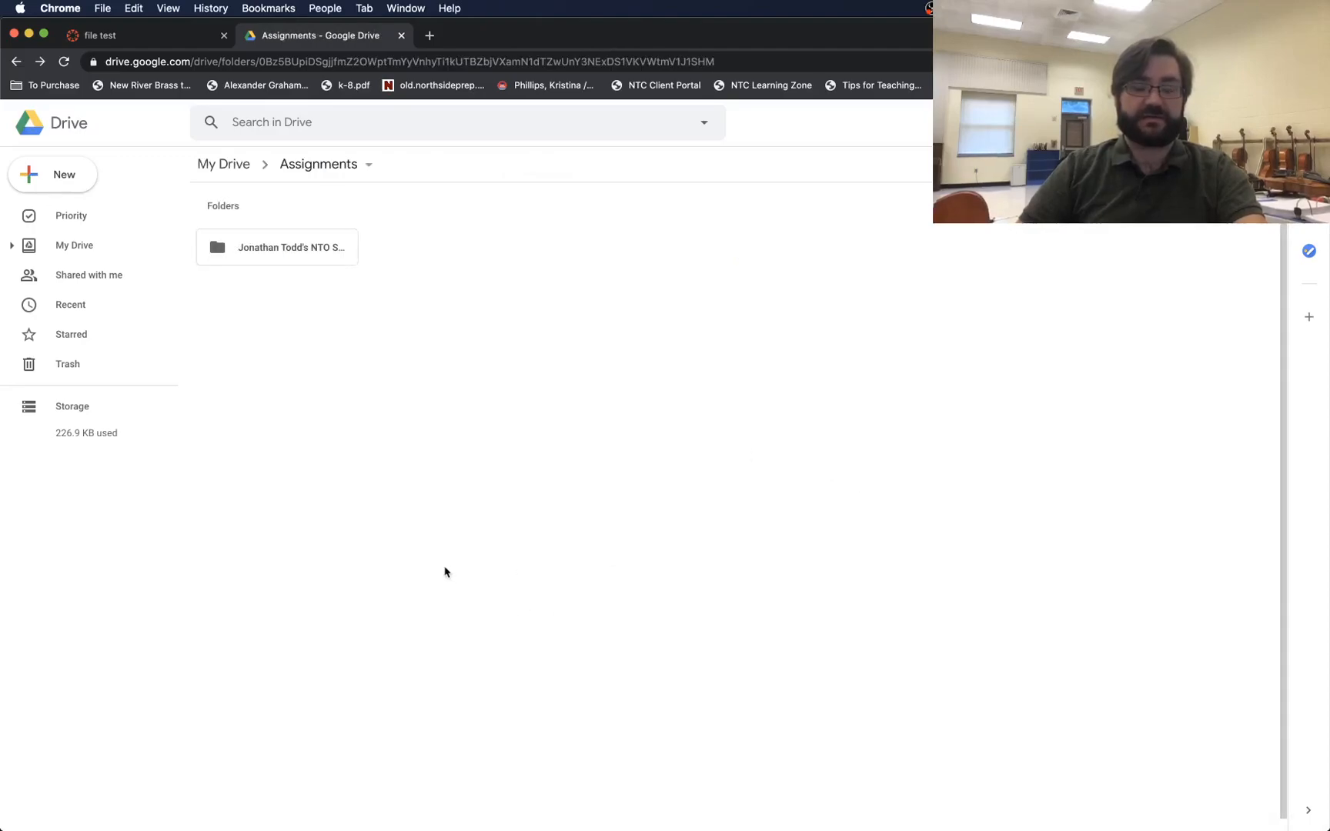
key("super+bracketleft")
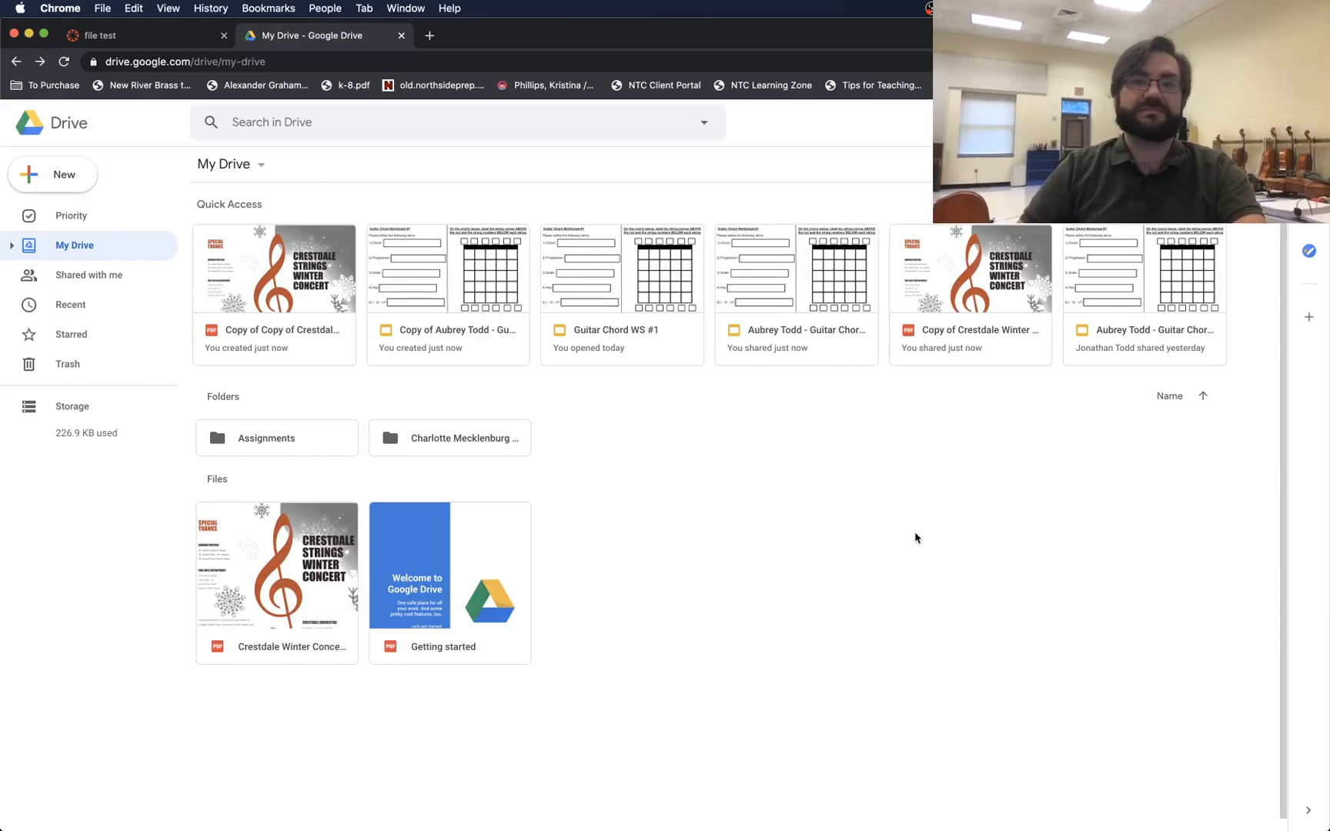
key("super+w")
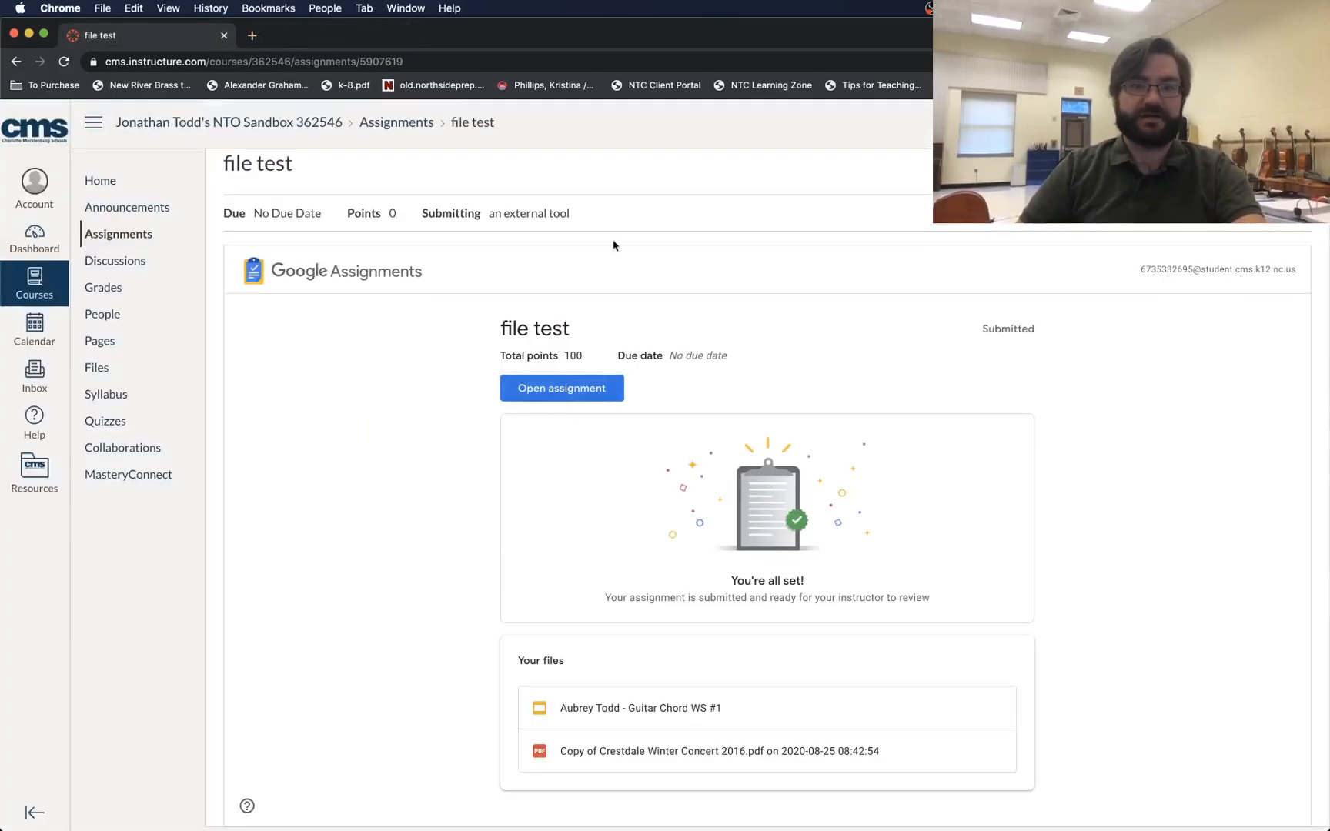
key("super+grave")
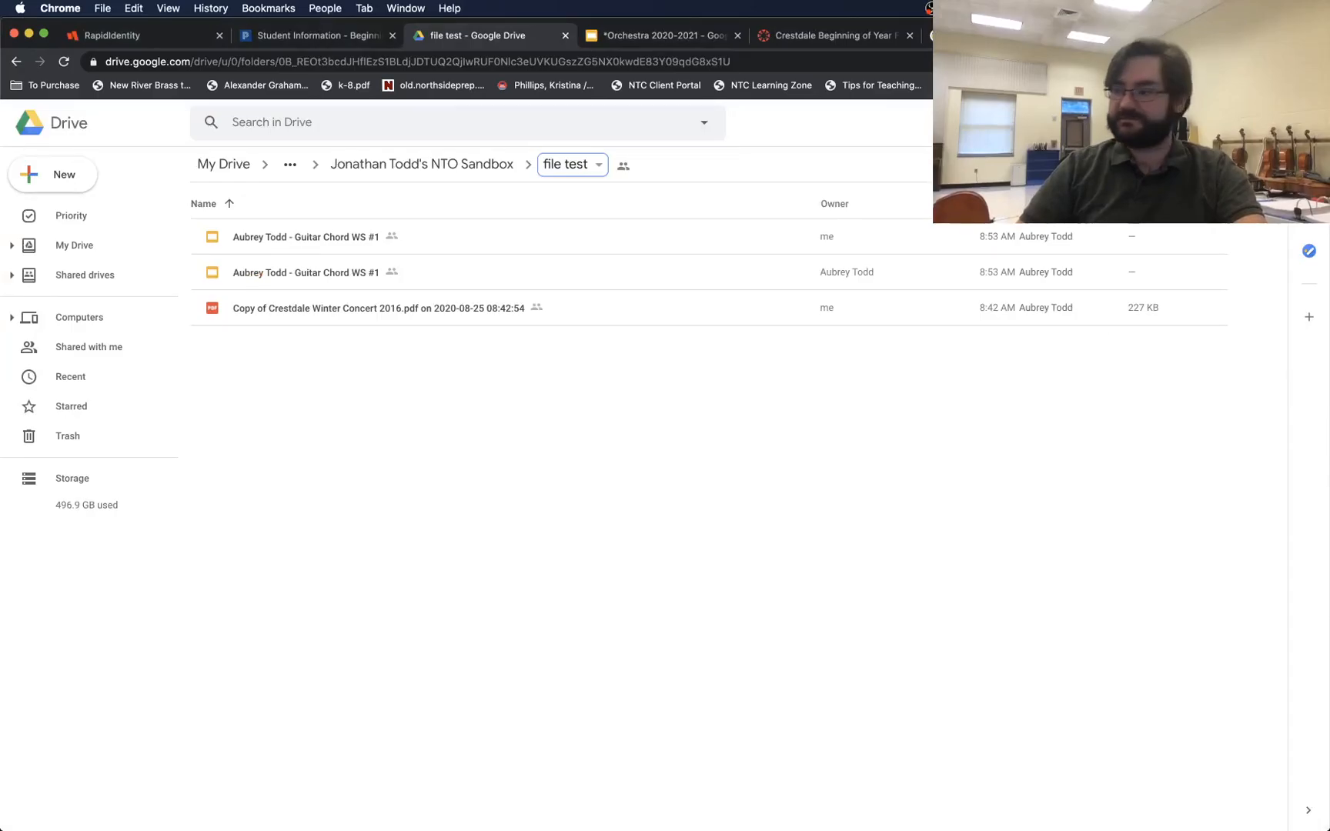